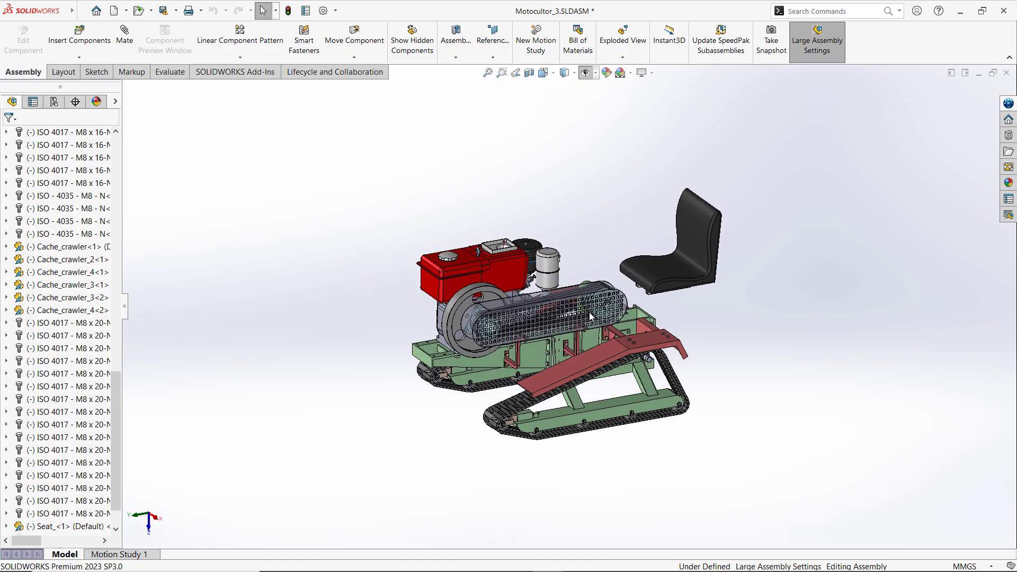
Orbit and zoom in on the tractor seat and its grey mounting plate above the frame.
middle_click_drag(710, 338, 707, 370)
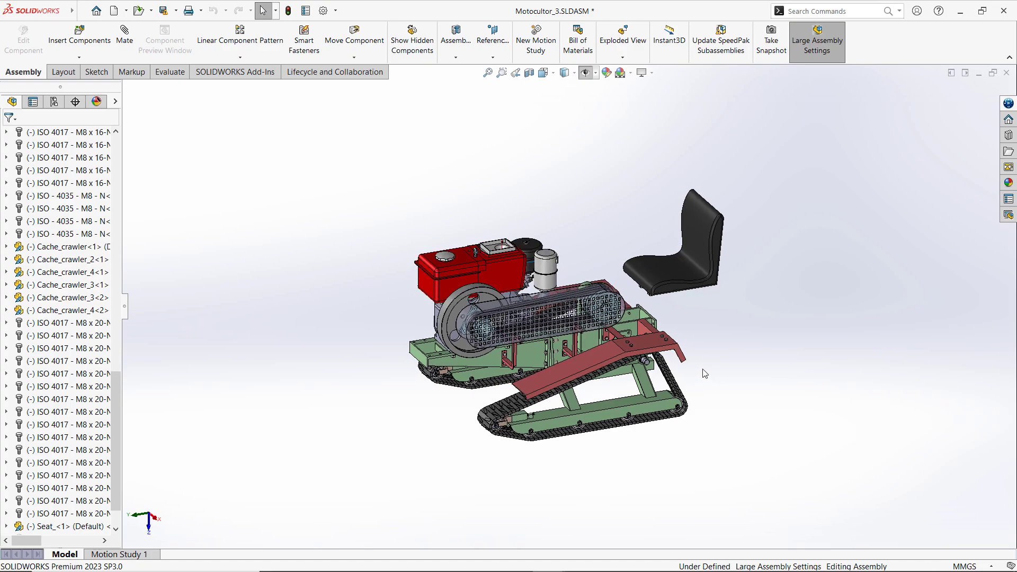
middle_click_drag(706, 352, 672, 315)
scroll(667, 316, "down", 5)
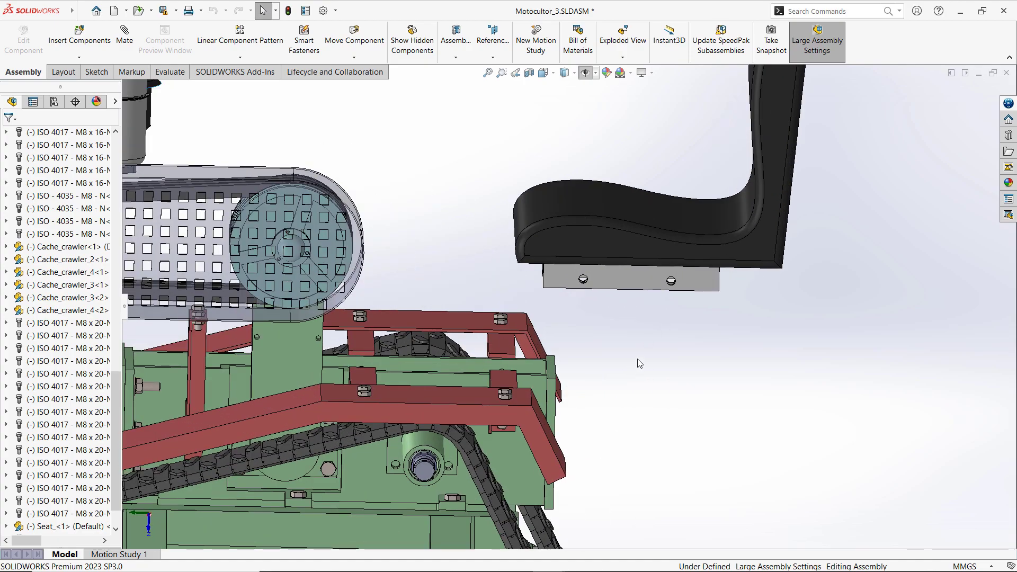
middle_click_drag(625, 327, 549, 297)
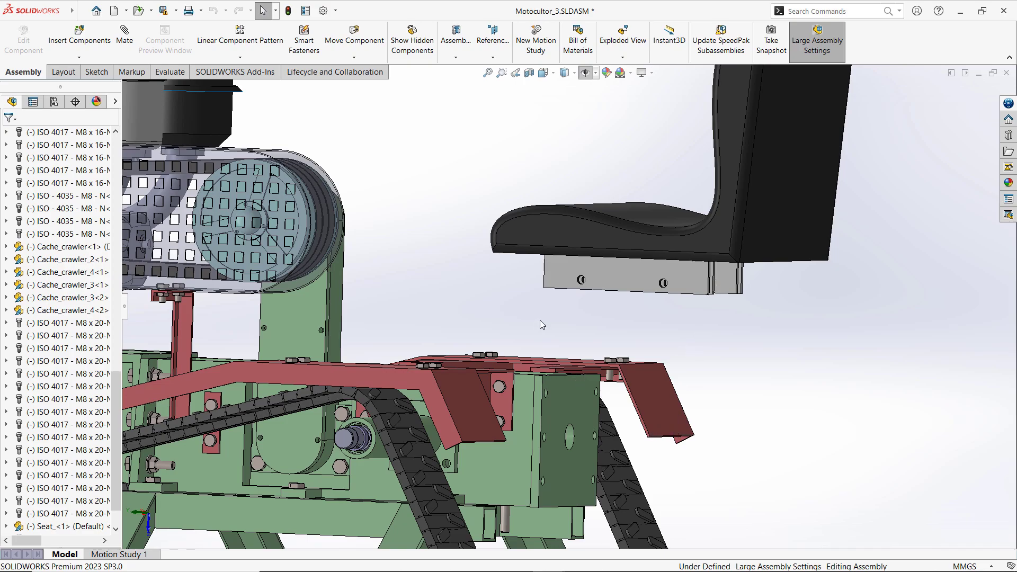
left_click(113, 10)
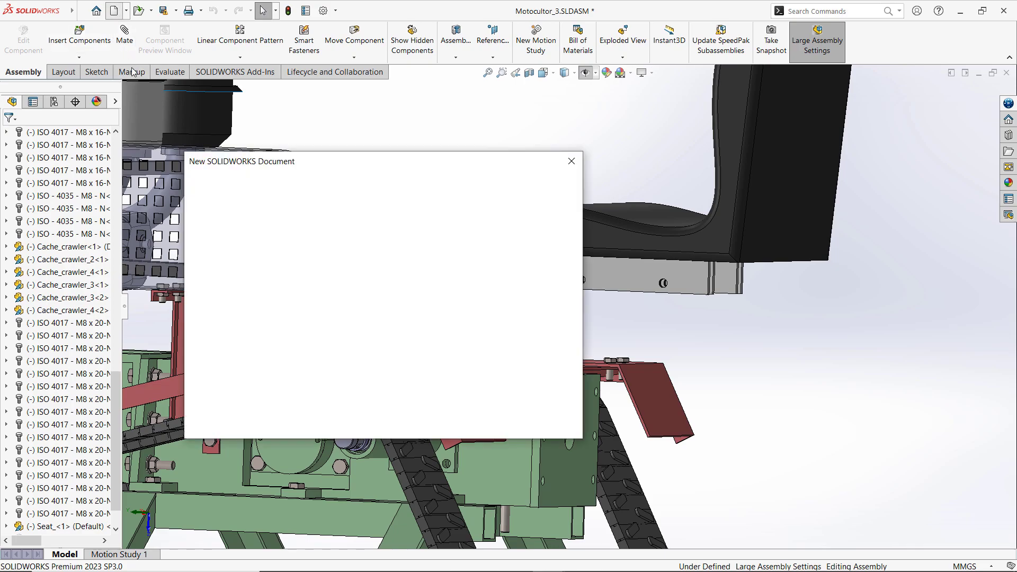
left_click(430, 415)
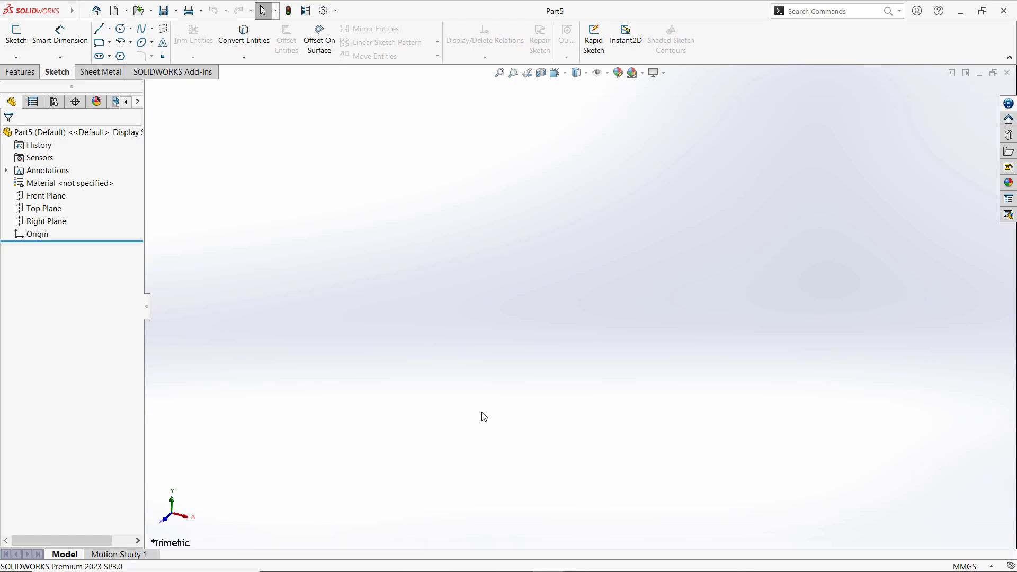
left_click(1007, 73)
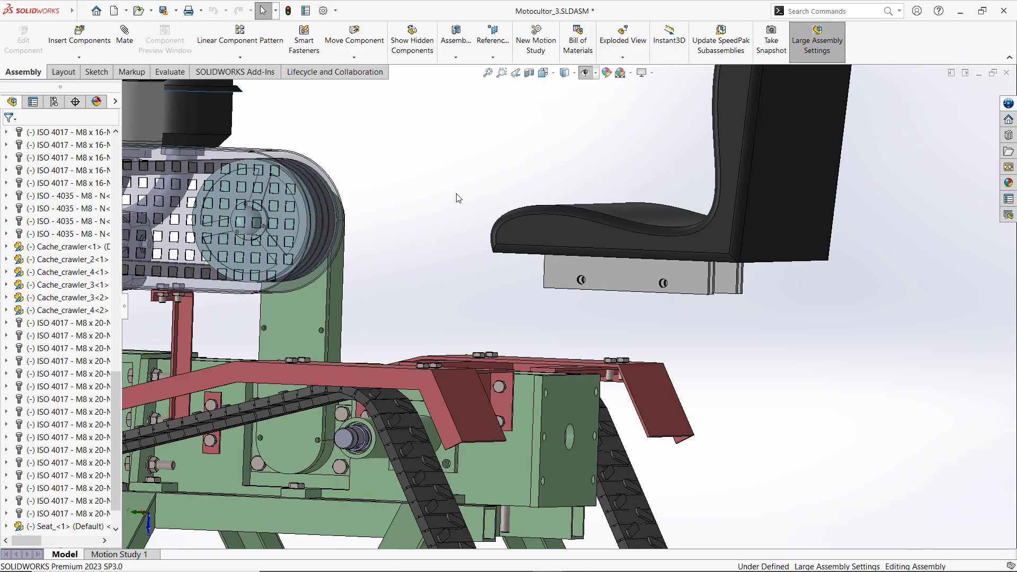
Insert a new part into the assembly and zoom toward the seat's mounting plate.
left_click(79, 58)
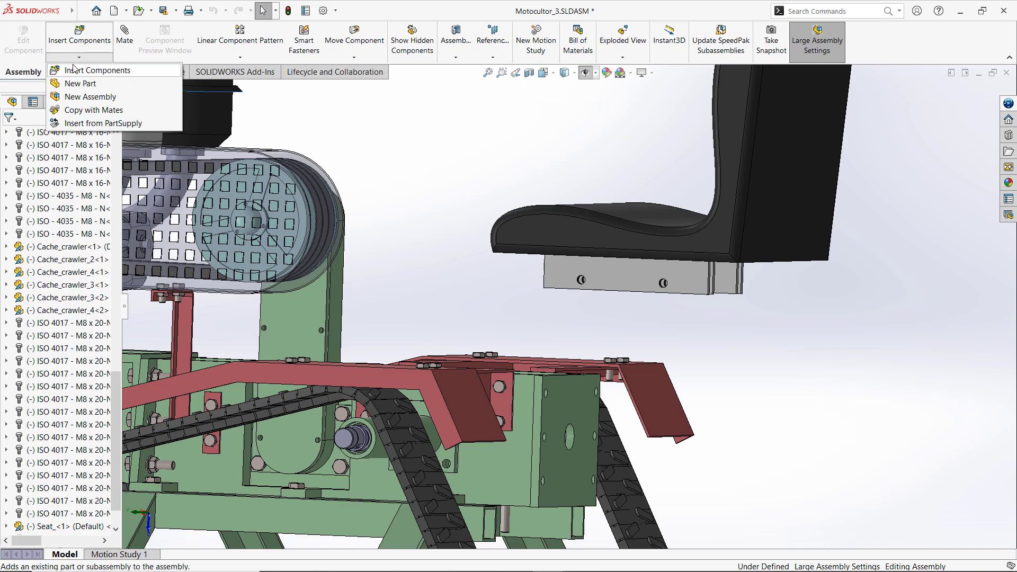
left_click(142, 83)
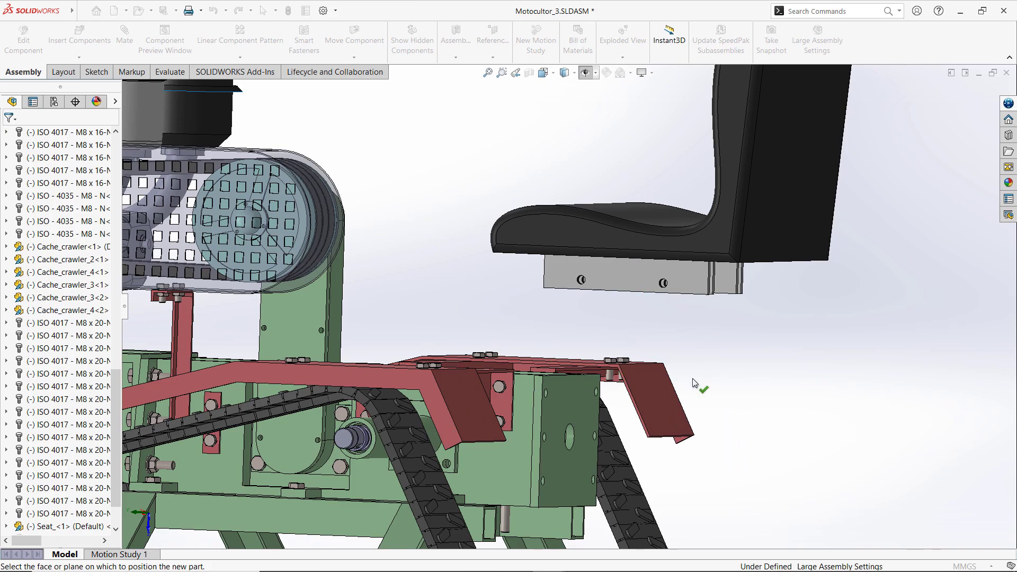
scroll(689, 290, "down", 5)
scroll(668, 294, "down", 5)
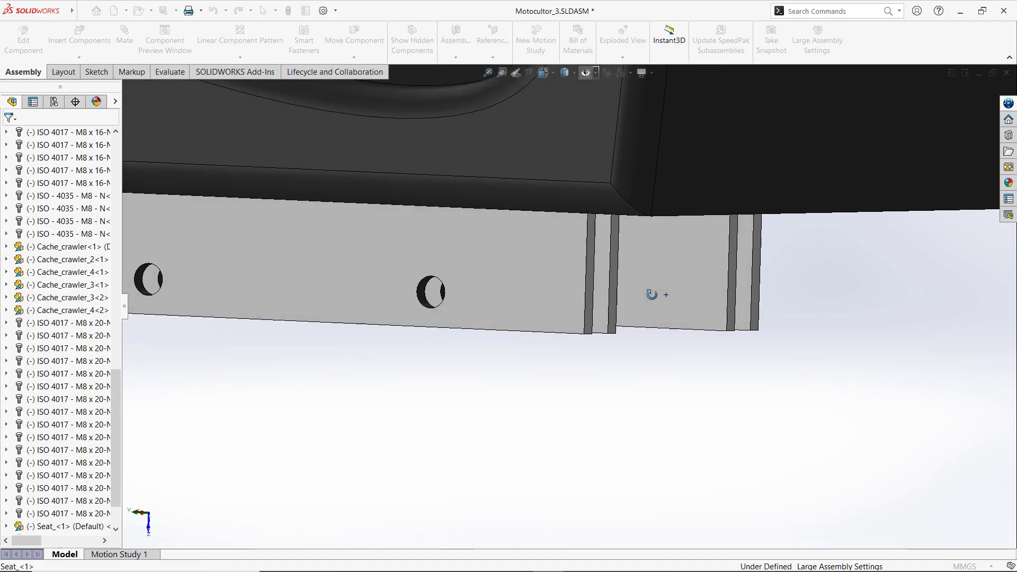
Place the new Part6 on the mounting-plate face and bring up the view orientation options.
left_click(566, 281)
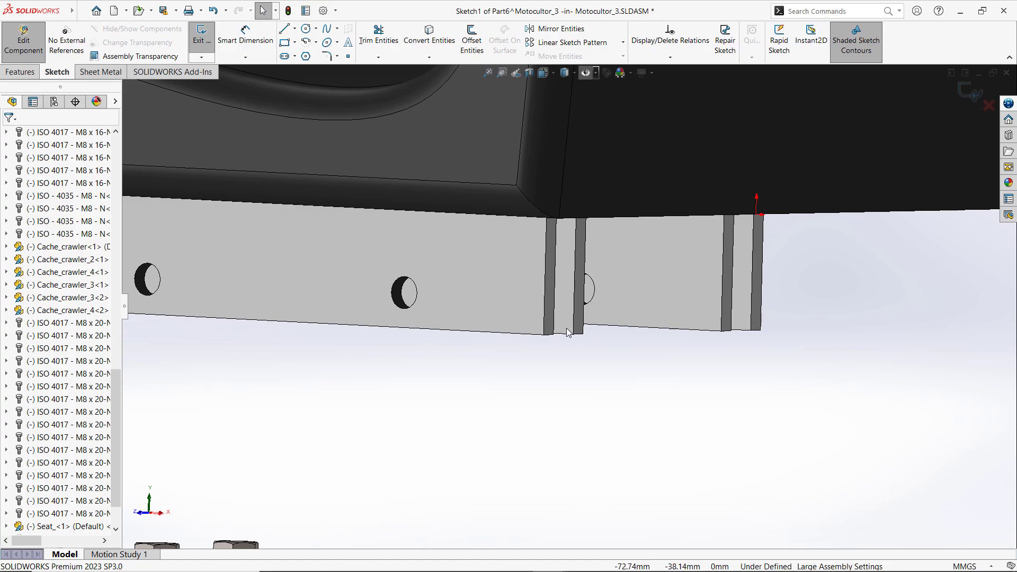
left_click(553, 74)
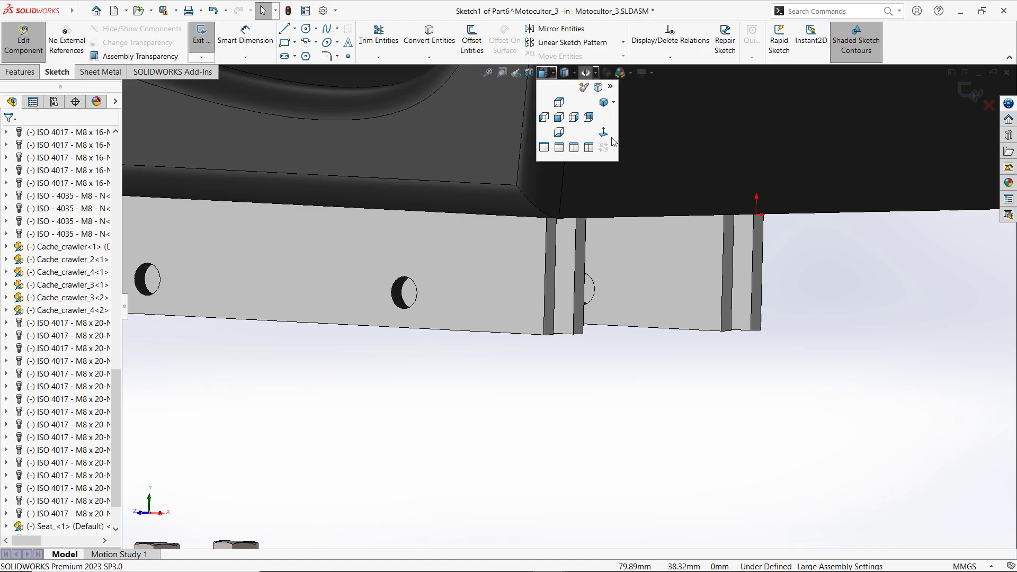
Use the View Selector cage to switch the assembly to a straight side view.
left_click(598, 88)
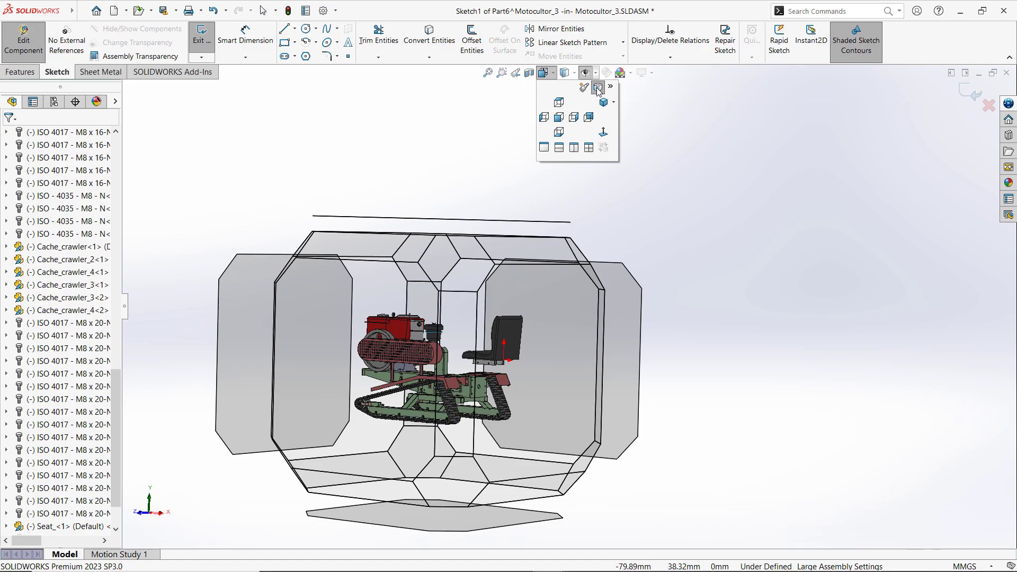
left_click(598, 88)
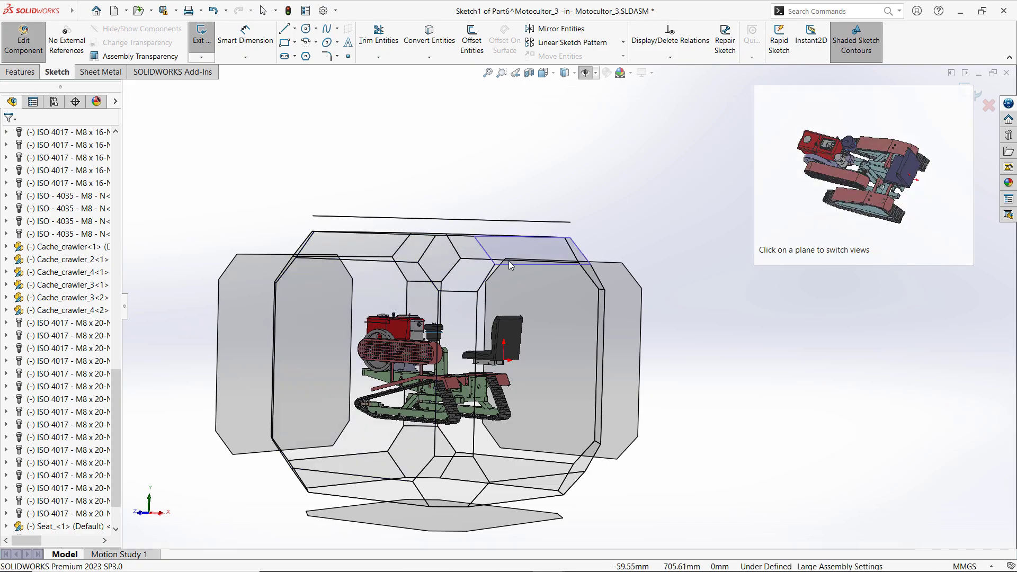
left_click(384, 287)
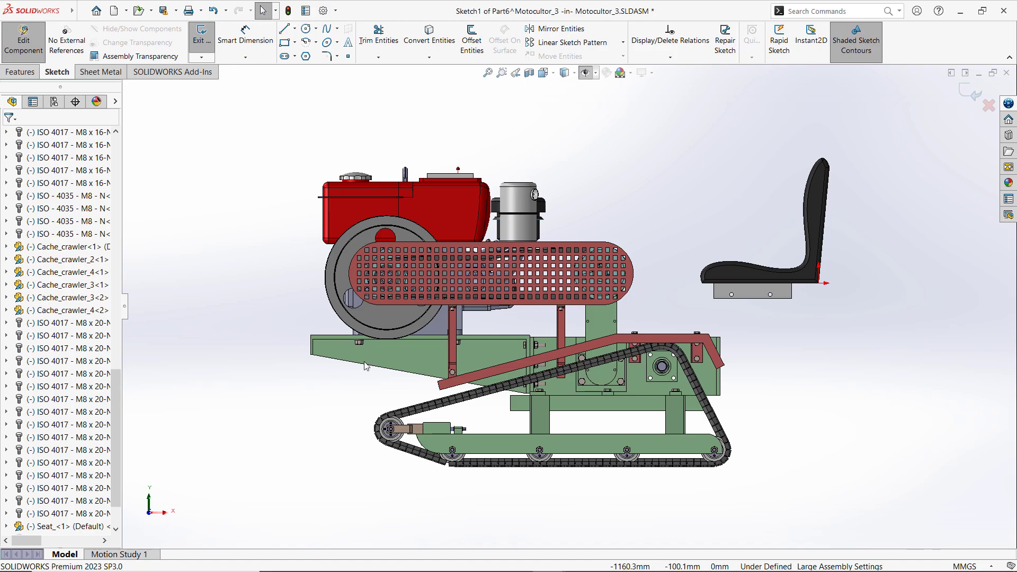
In Sketch1, draw one horizontal line spanning the upper mounting plate with the Line tool.
scroll(733, 307, "down", 6)
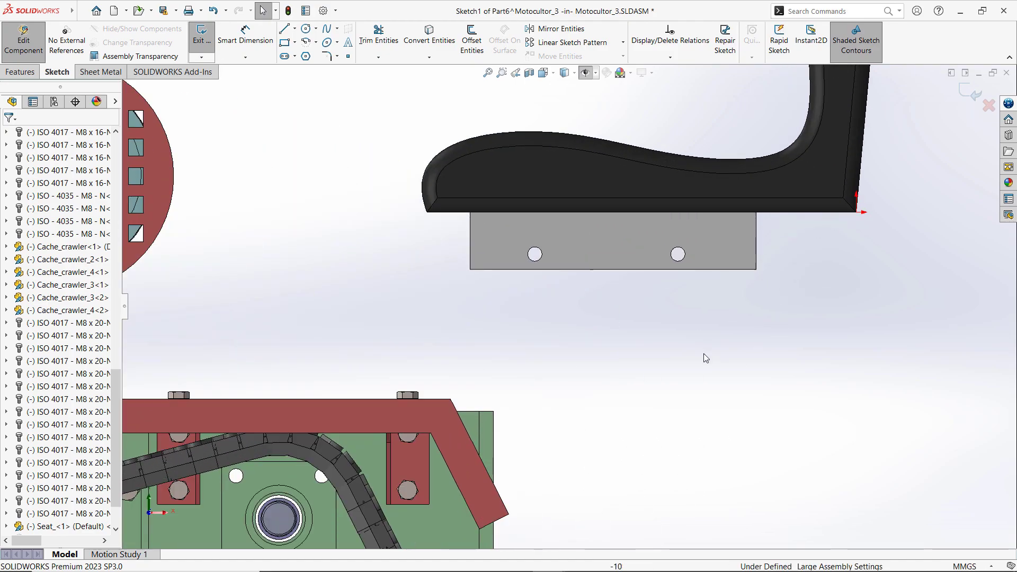
scroll(702, 357, "up", 2)
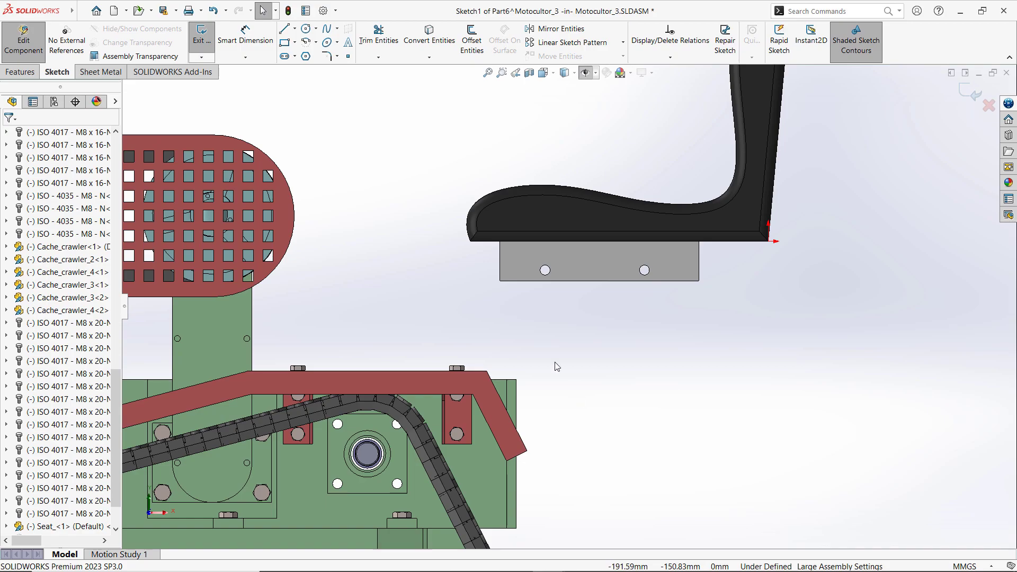
left_click(287, 32)
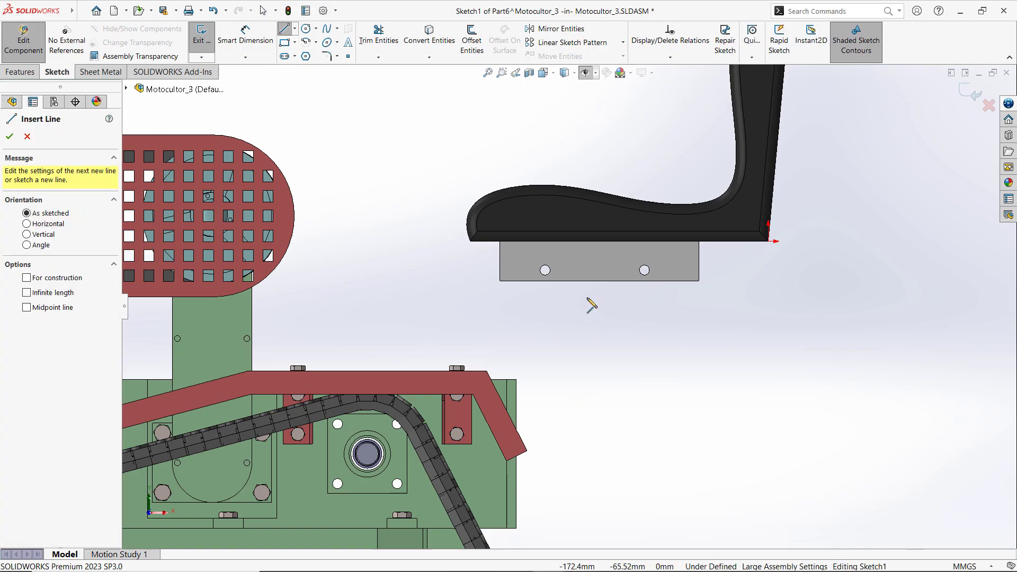
left_click(533, 254)
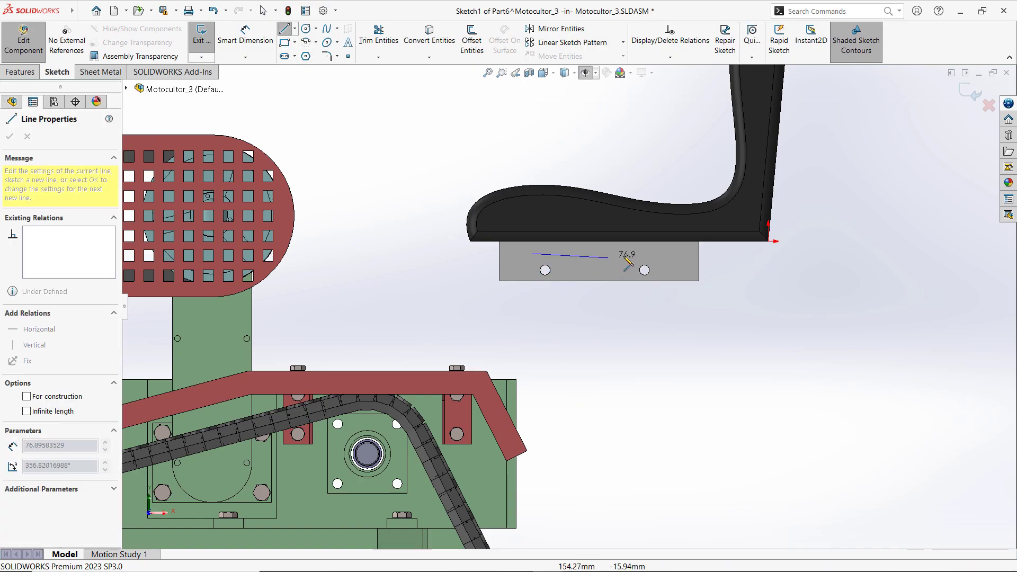
left_click(675, 253)
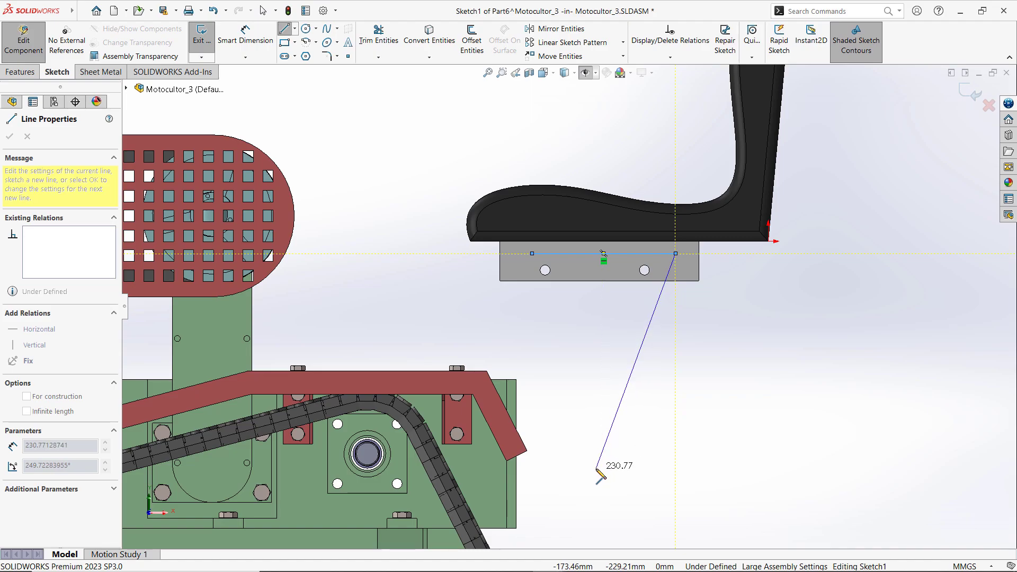
key("Escape")
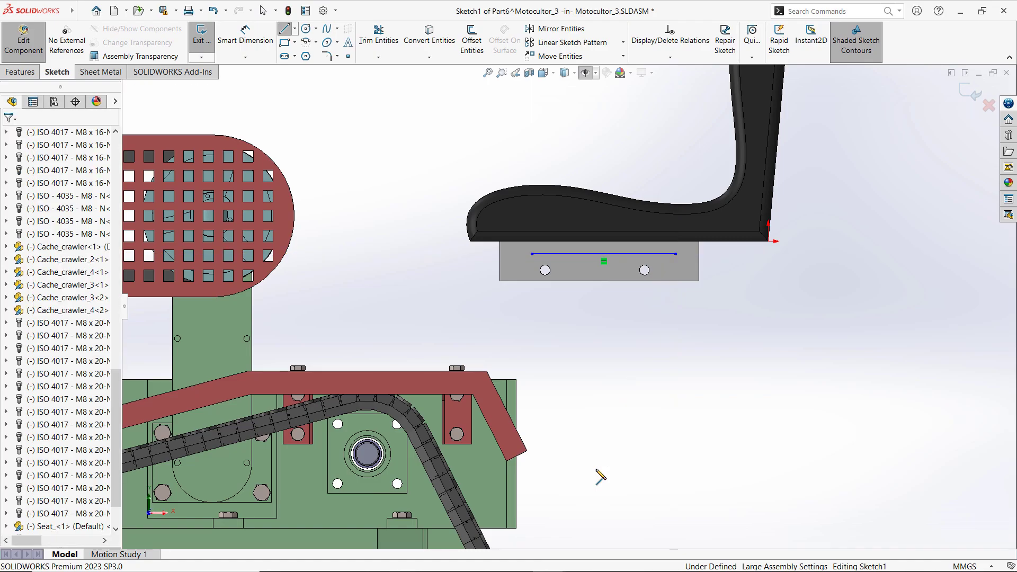
Enable 'on screen numeric input on entity creation' under System Options > Sketch.
left_click(336, 11)
left_click(335, 25)
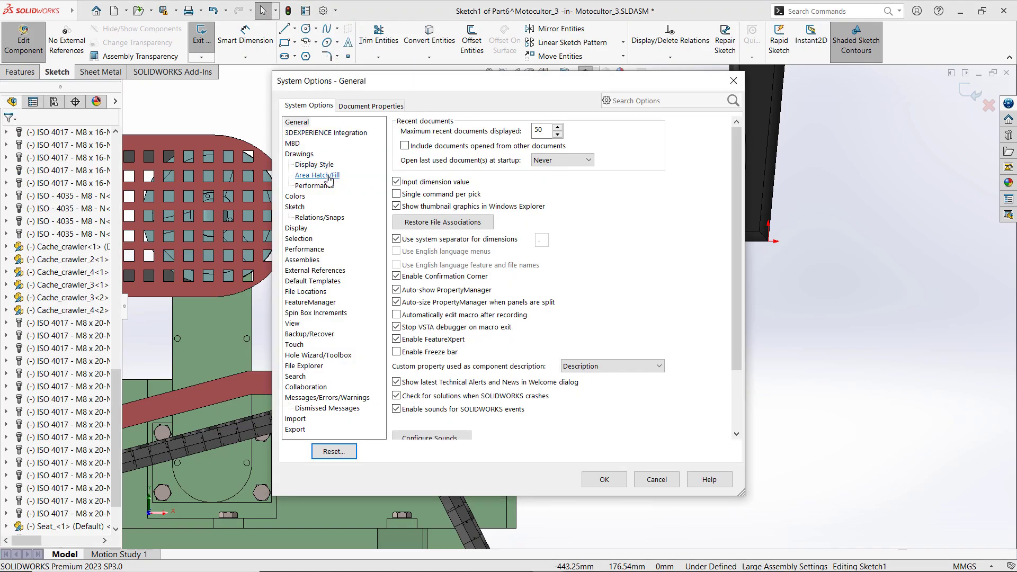
left_click(295, 208)
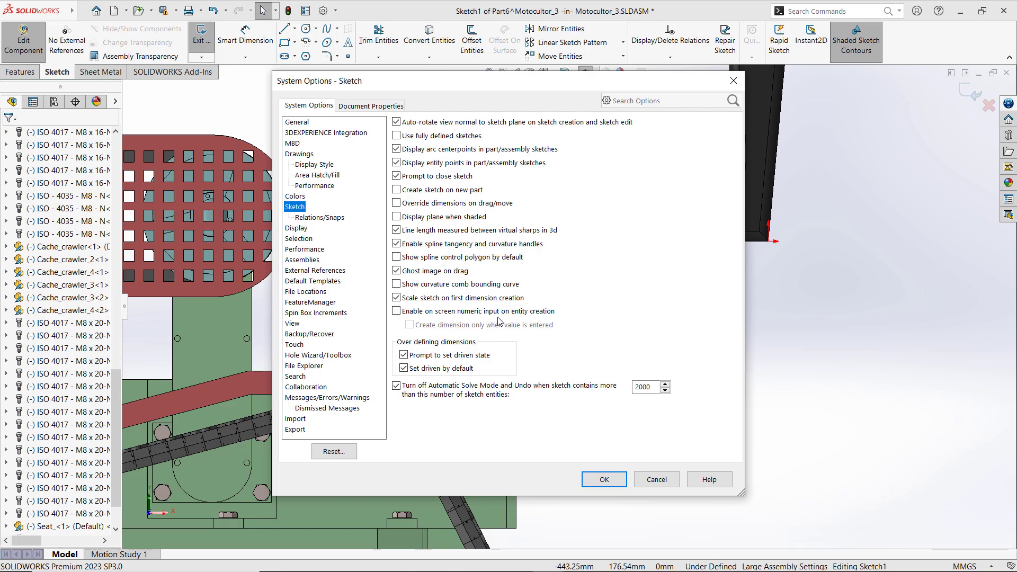
left_click(414, 314)
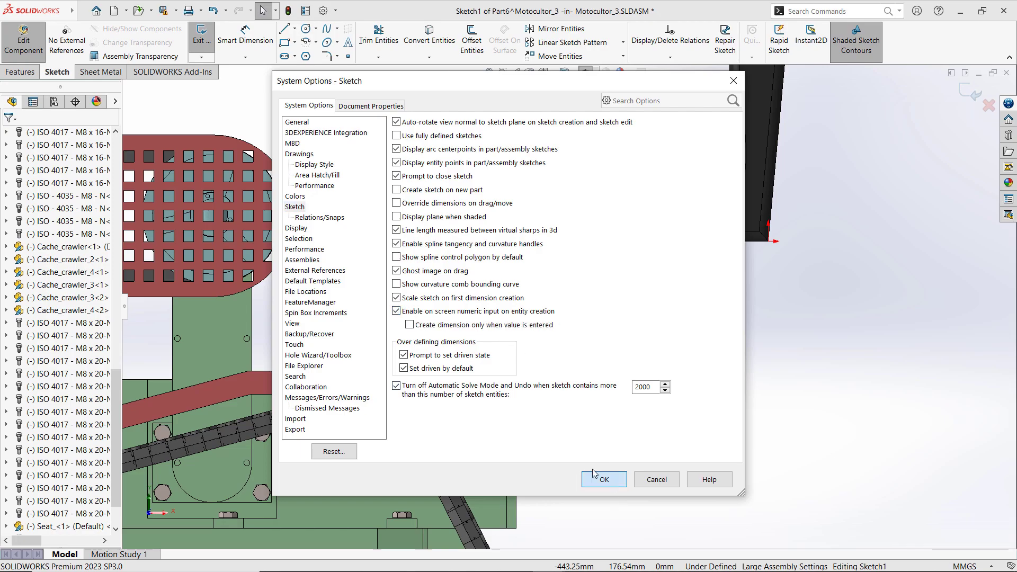
left_click(610, 482)
Draw a 240 mm sloped edge, bottom, vertical and top lines closing the bracket profile.
left_click(285, 30)
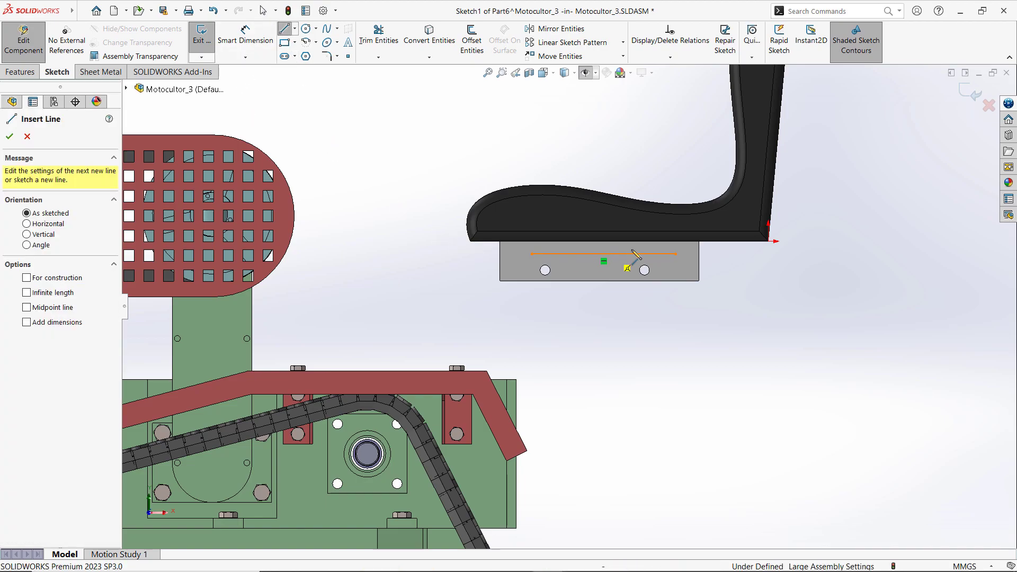
left_click(675, 253)
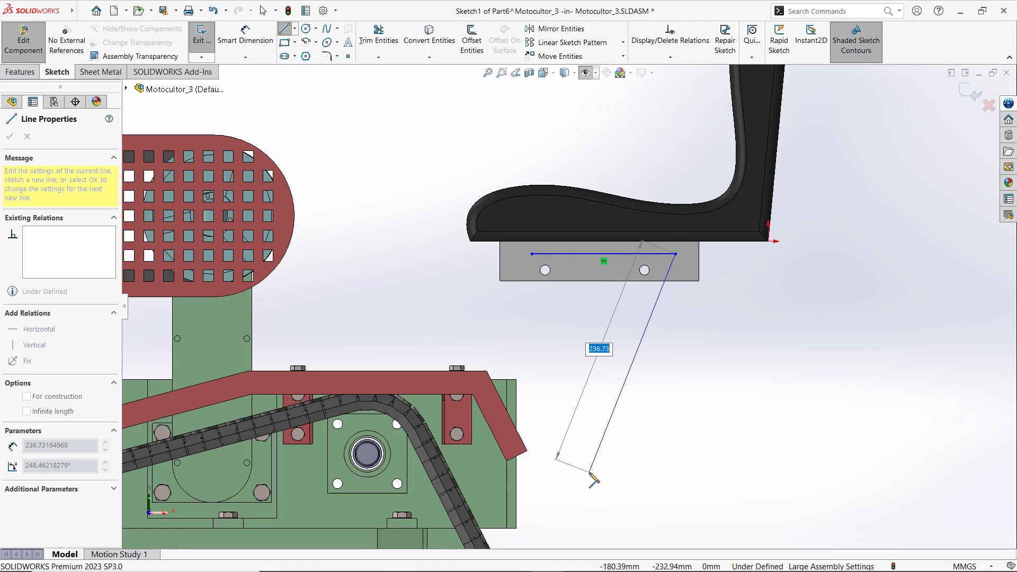
type("240")
key("Return")
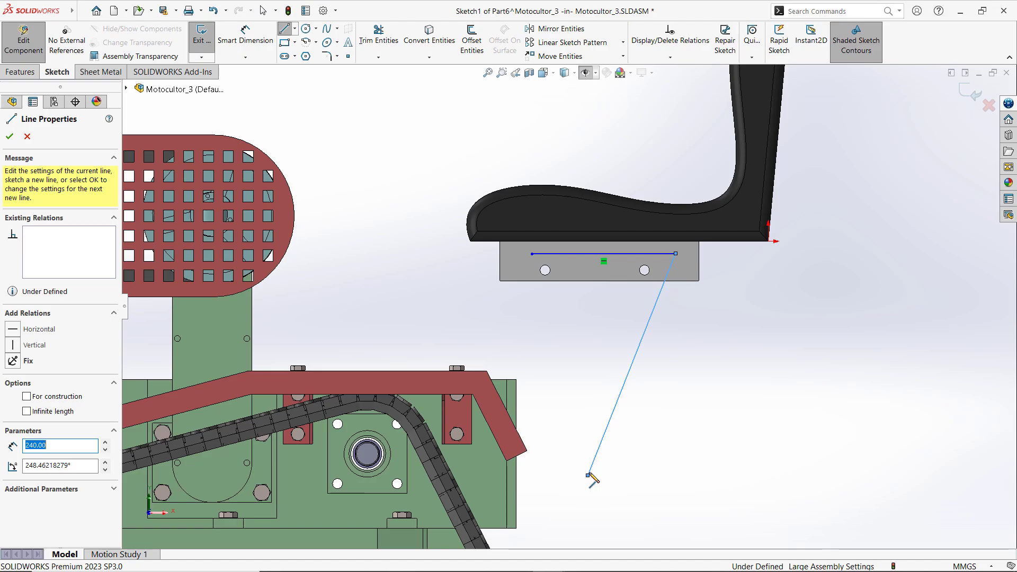
left_click(588, 475)
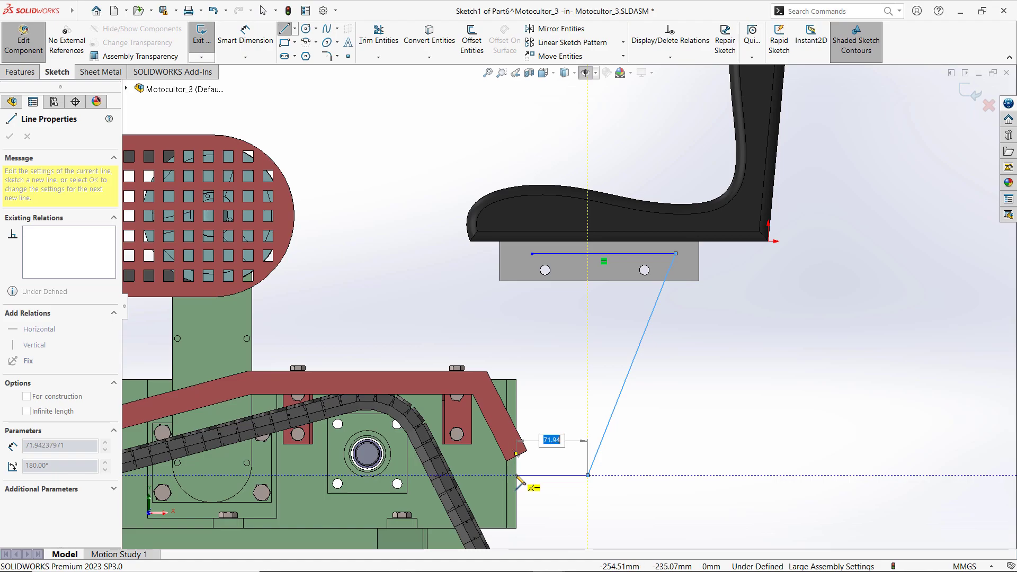
left_click(518, 476)
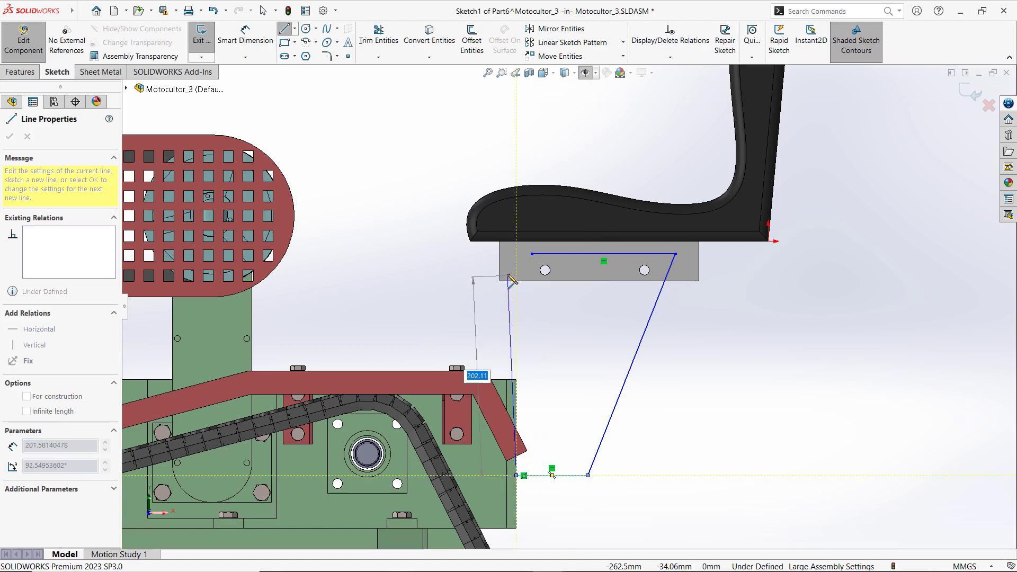
left_click(517, 254)
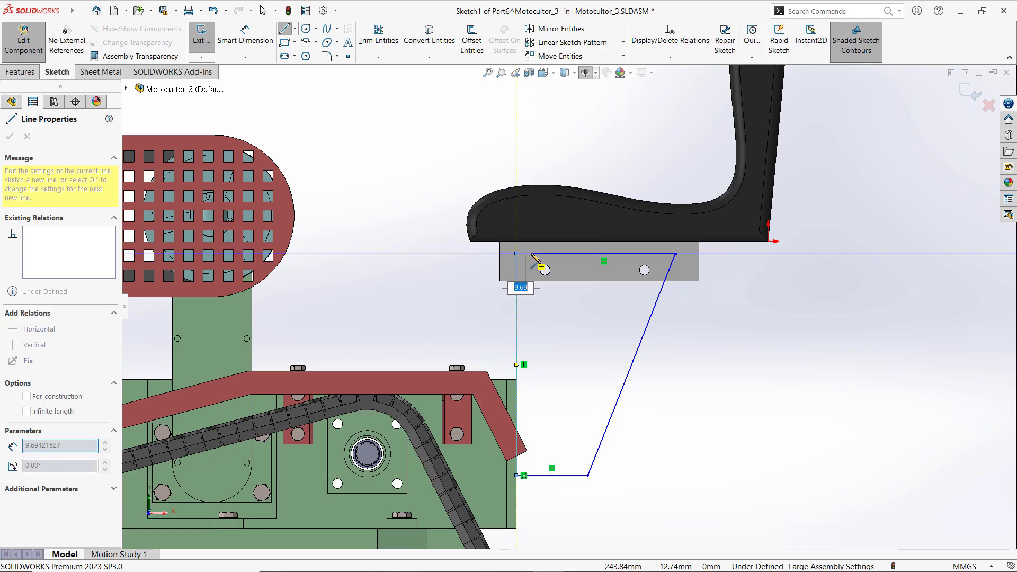
left_click(532, 254)
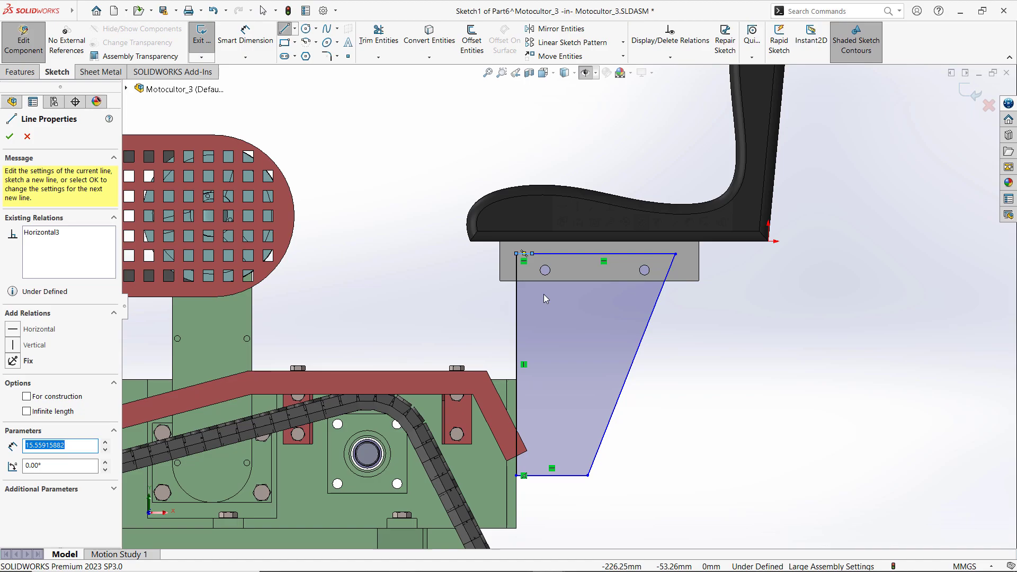
key("Escape")
scroll(583, 302, "up", 2)
Extrude the closed profile 10 mm Blind into a solid bracket plate.
scroll(628, 310, "down", 4)
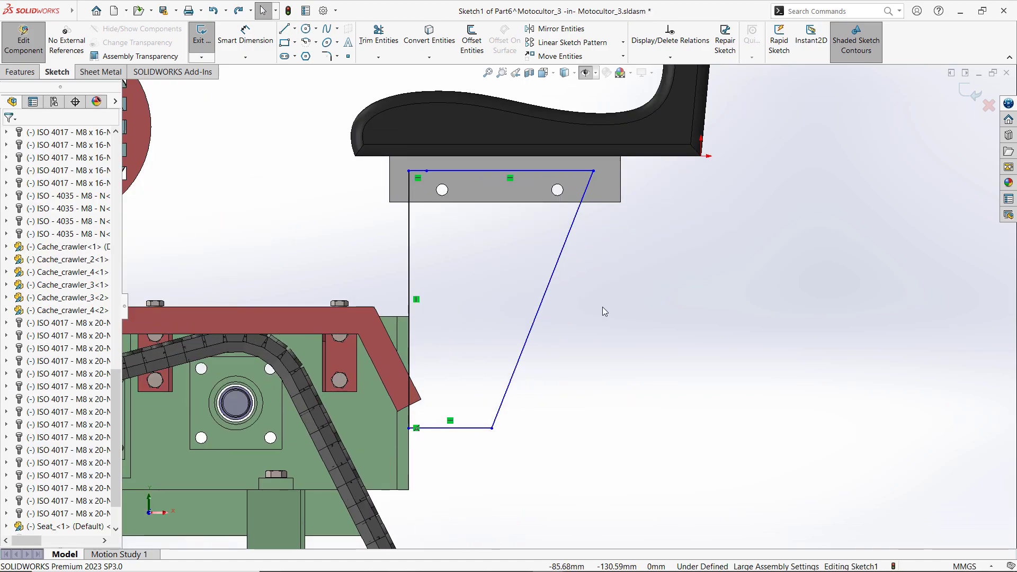
scroll(603, 310, "up", 5)
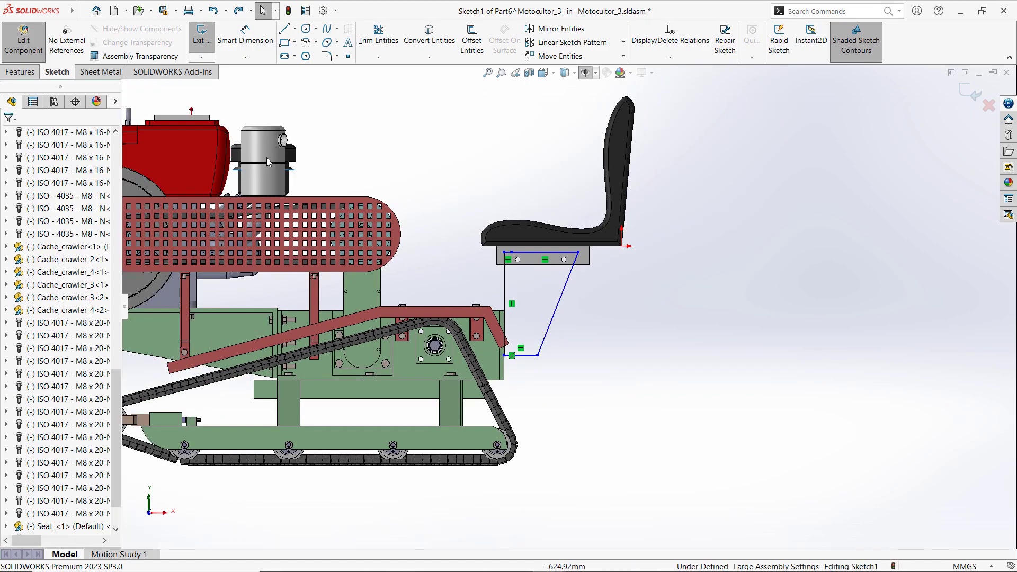
left_click(35, 74)
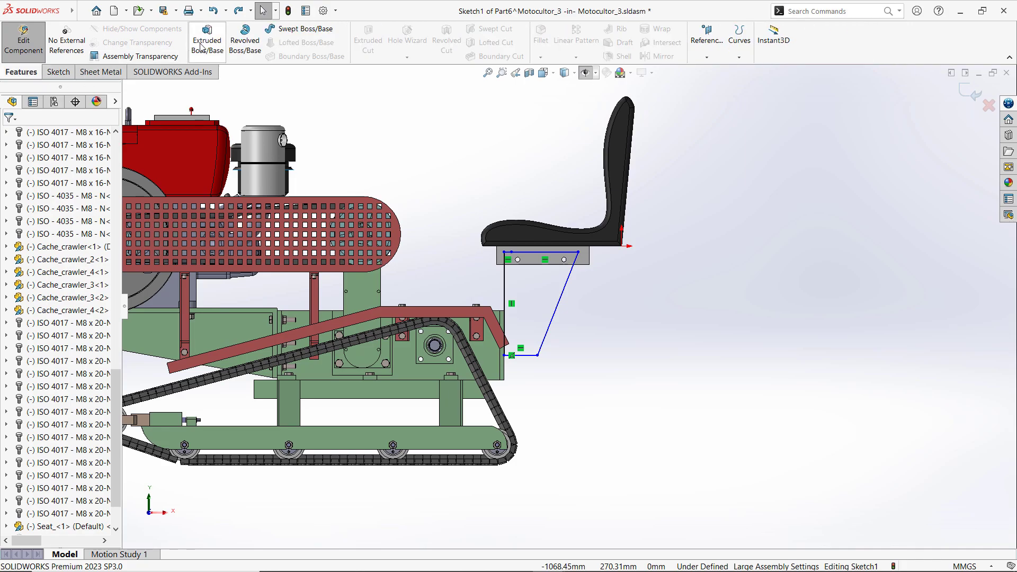
middle_click_drag(618, 266, 524, 267)
scroll(397, 259, "down", 8)
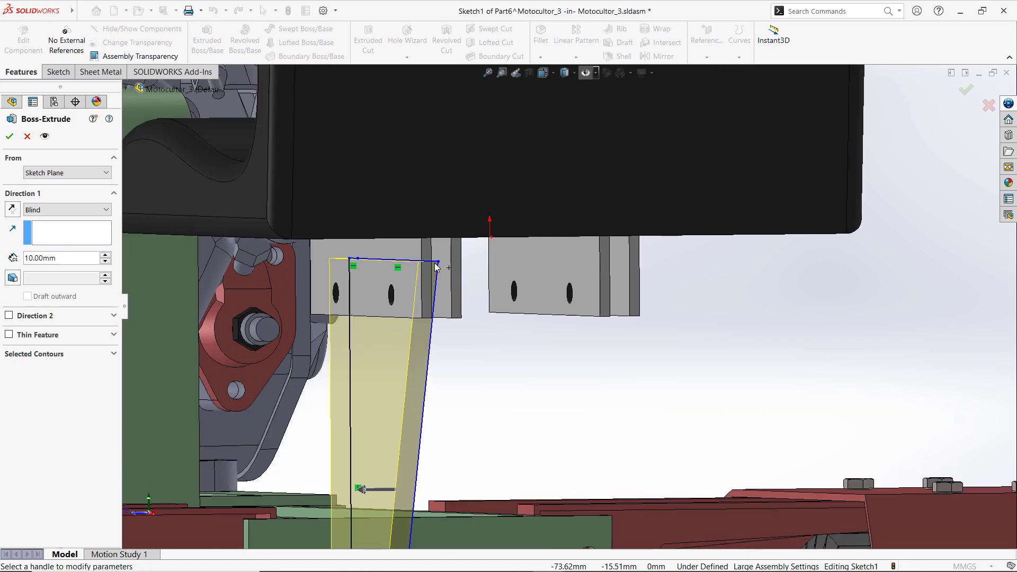
left_click(10, 137)
Orbit and zoom around the assembly to inspect the new bracket plate.
scroll(541, 388, "up", 4)
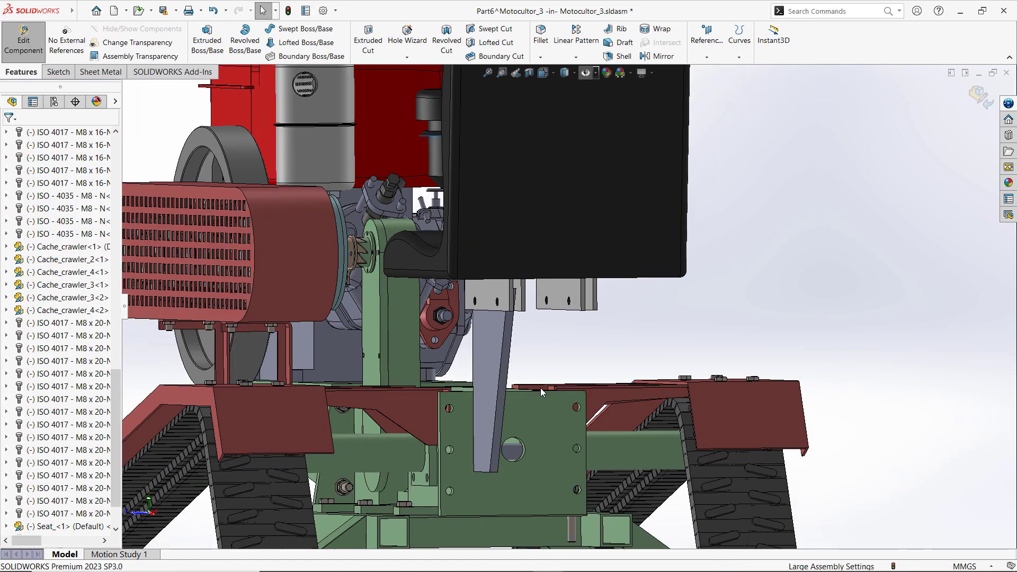
scroll(541, 388, "up", 6)
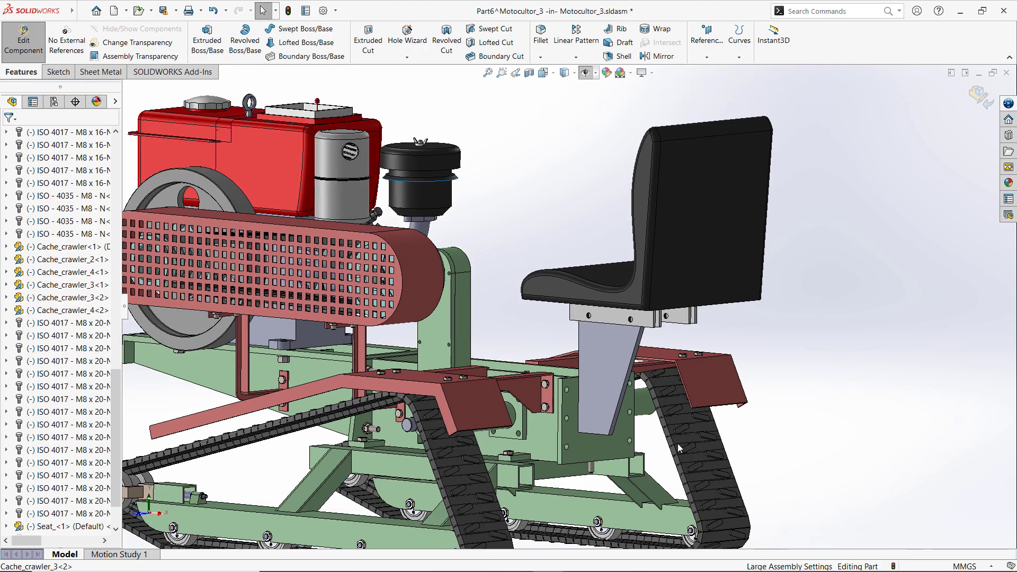
mouse_move(678, 443)
middle_mouse_down()
mouse_move(734, 407)
mouse_move(728, 419)
middle_mouse_up()
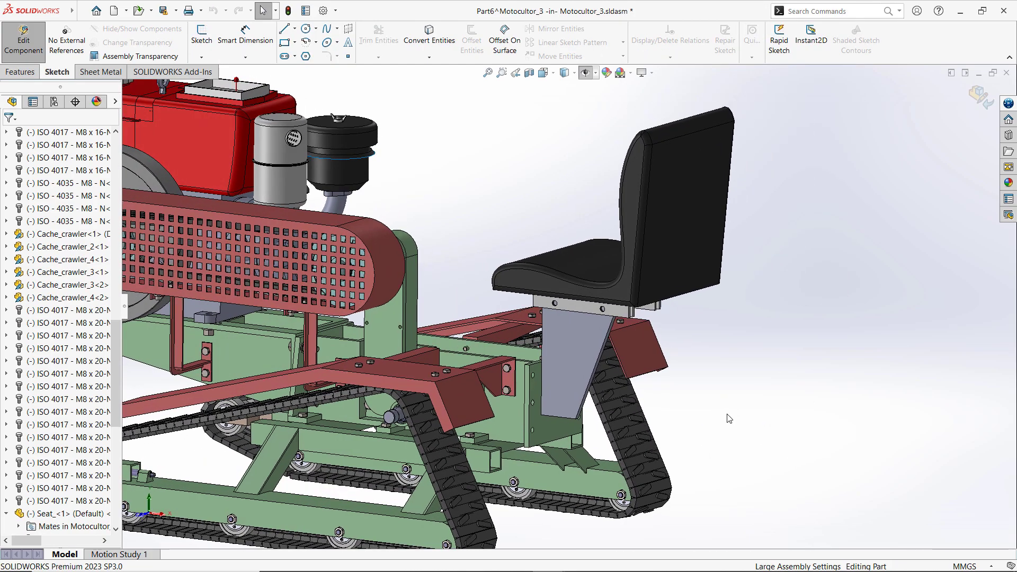
left_click(23, 75)
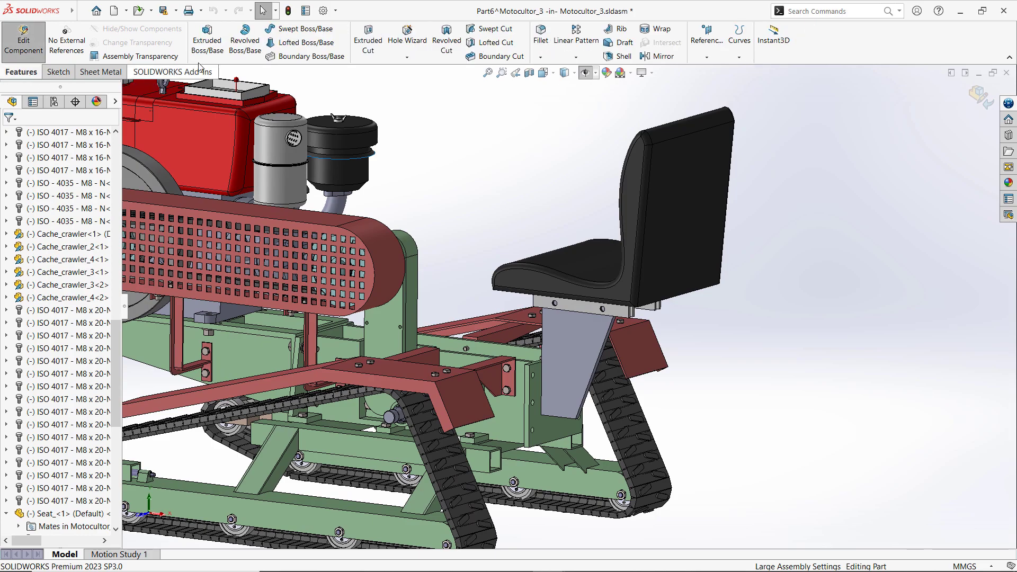
scroll(587, 369, "down", 1)
scroll(586, 368, "down", 1)
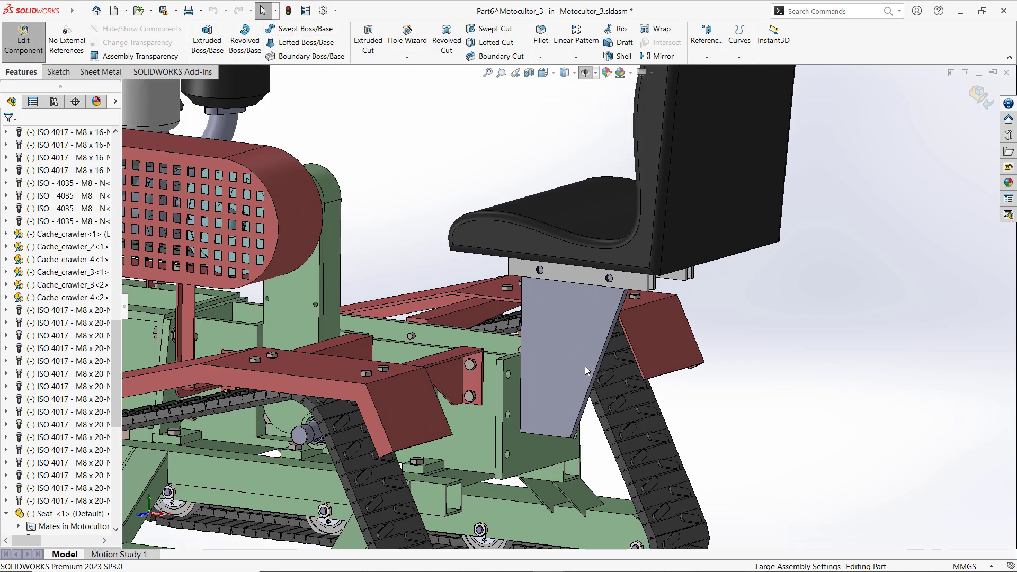
scroll(572, 365, "down", 1)
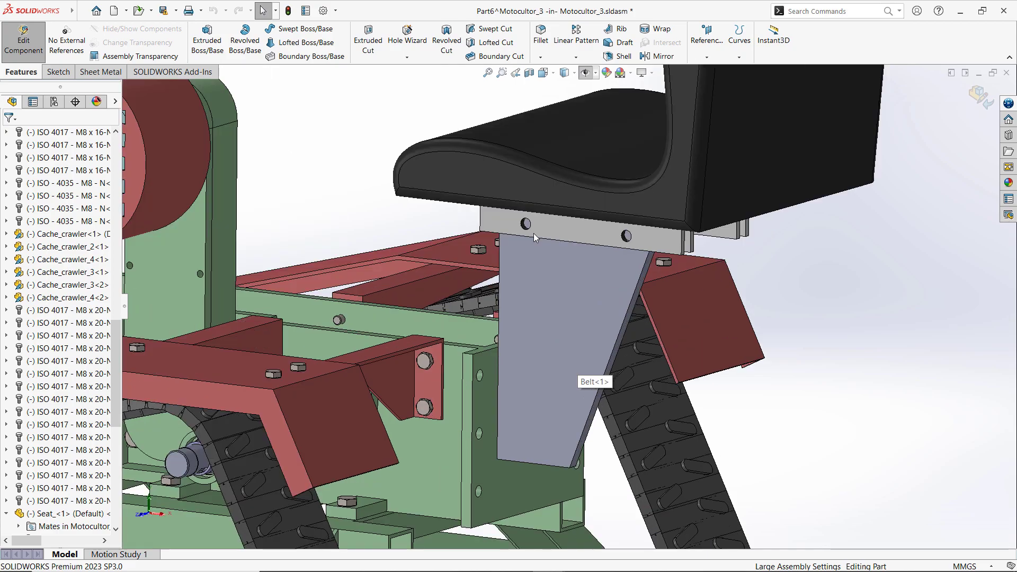
Start Sketch6 on the bracket face and fully define both 10 mm hole circles, 100 mm apart.
left_click(541, 285)
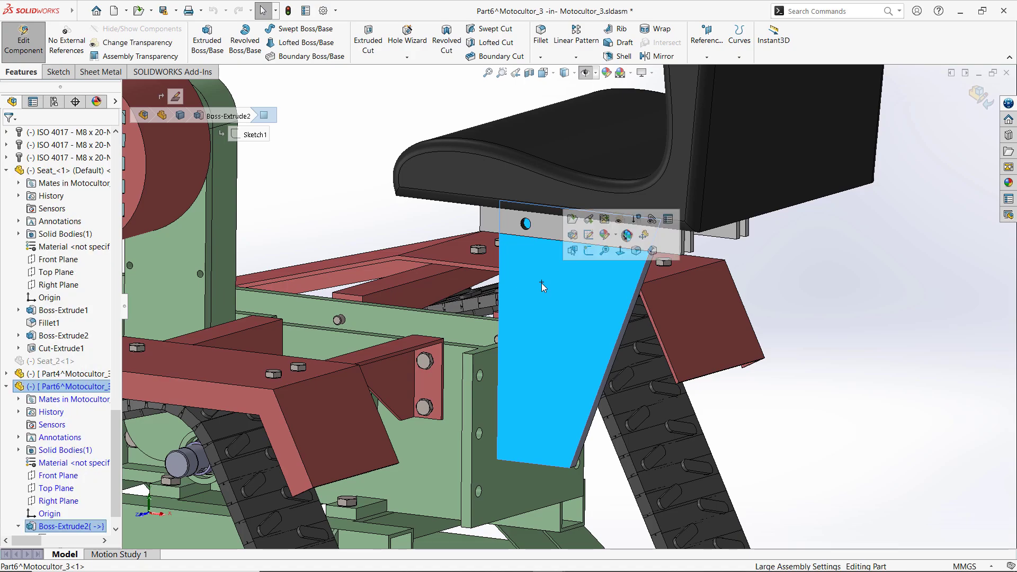
left_click(589, 251)
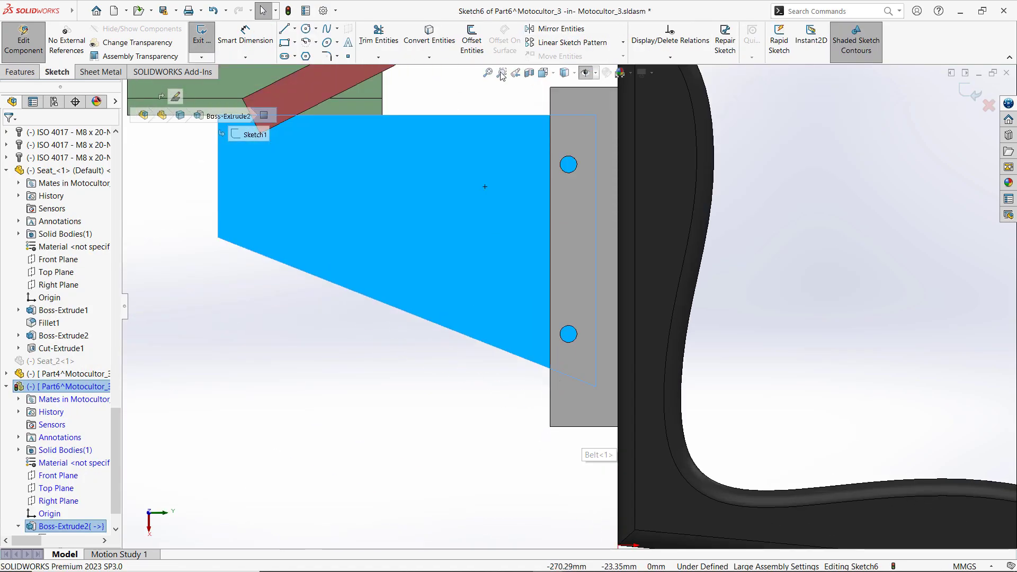
scroll(577, 159, "down", 3)
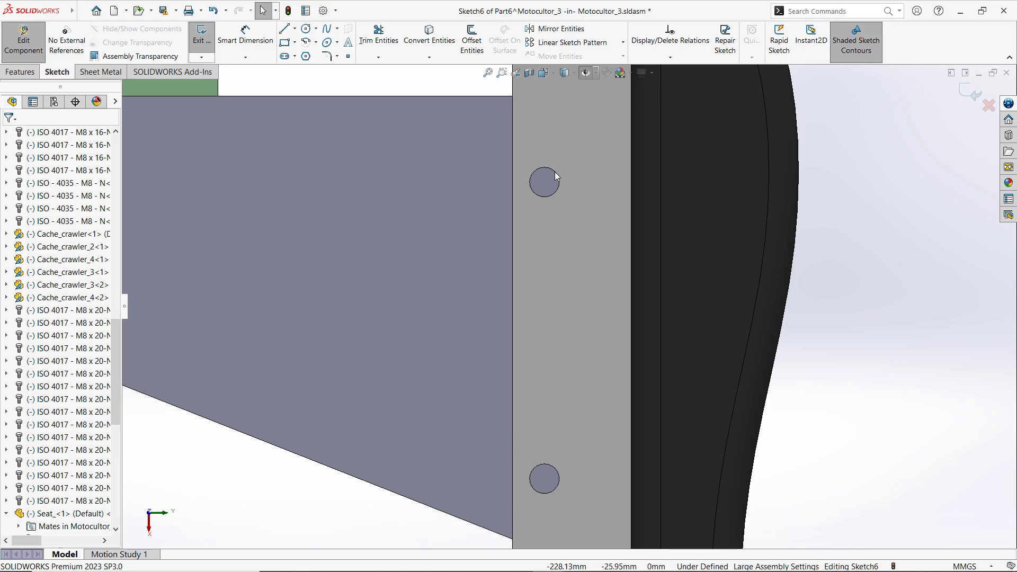
left_click(556, 470)
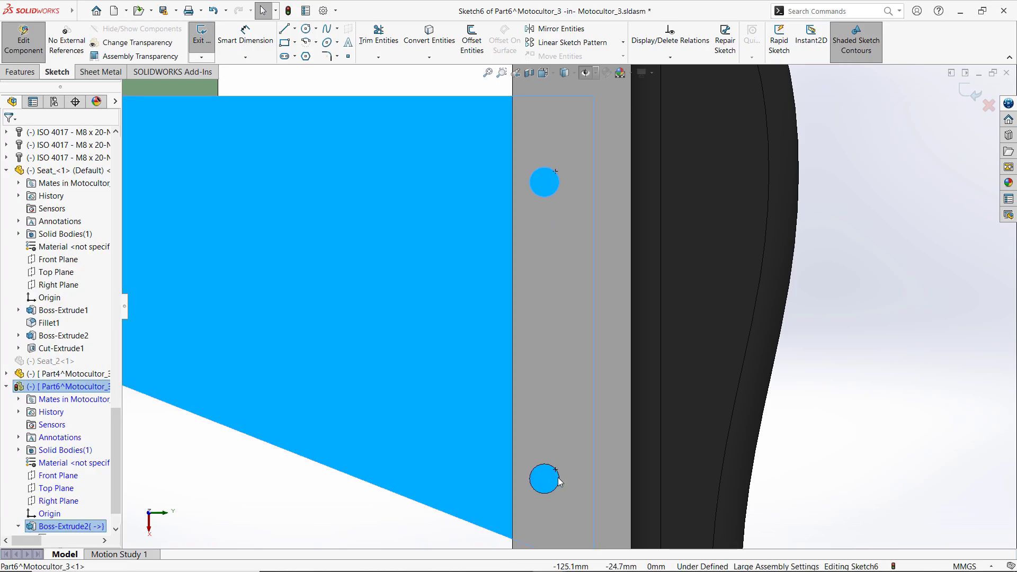
key("Escape")
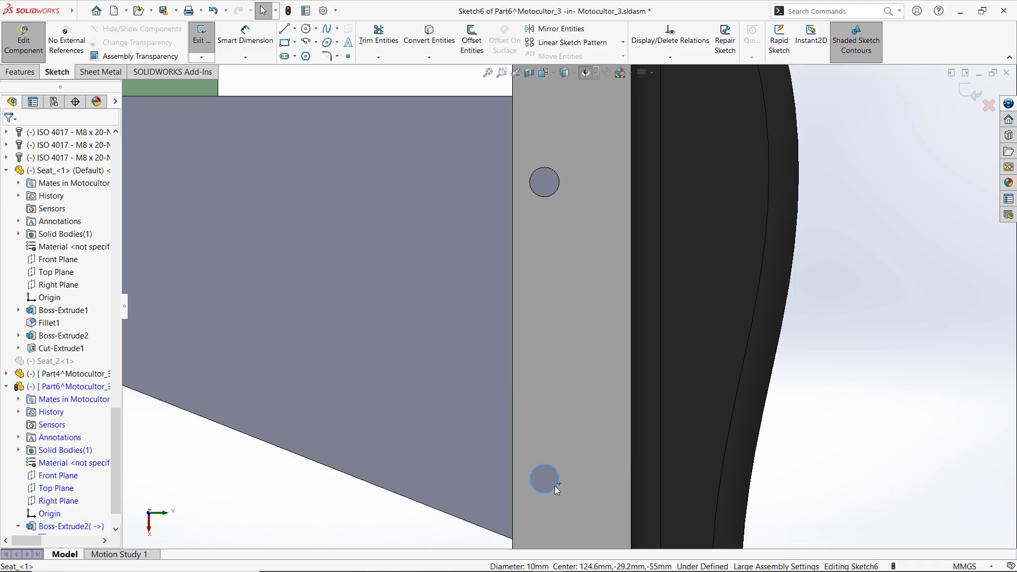
left_click(560, 182, "ctrl")
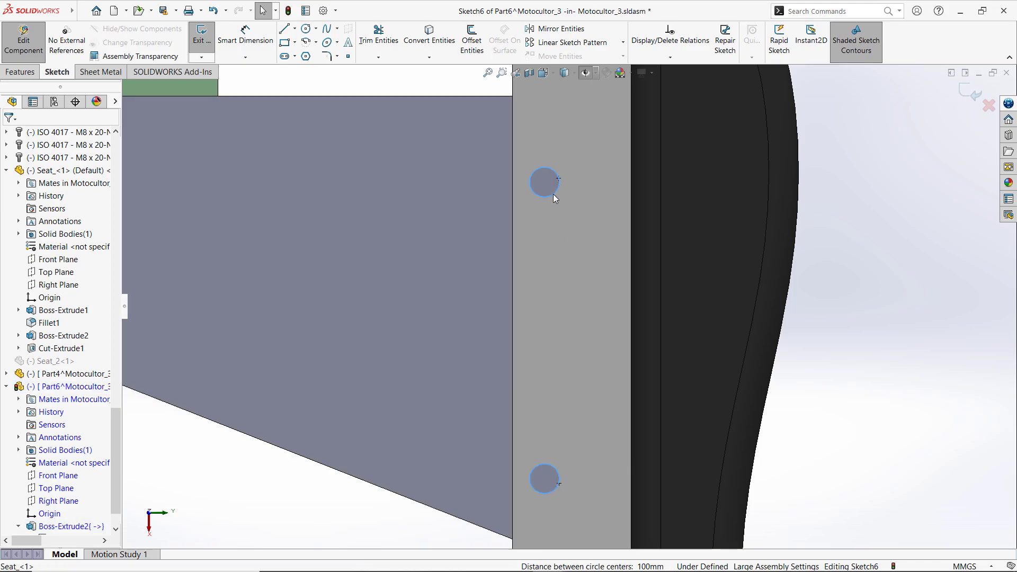
left_click(424, 38)
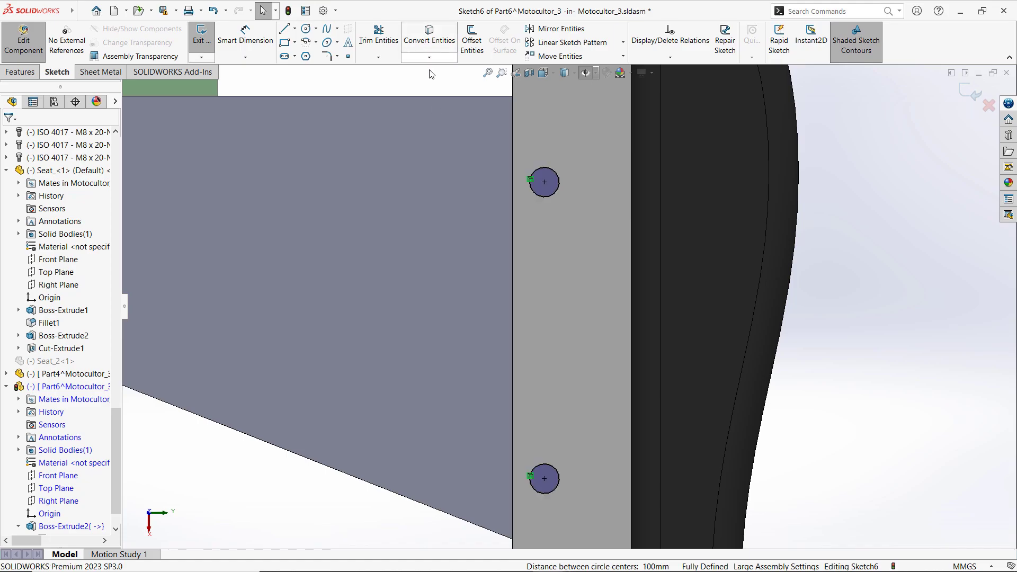
Cut-extrude the two circles Through All - Both Directions to pierce the bracket.
left_click(32, 76)
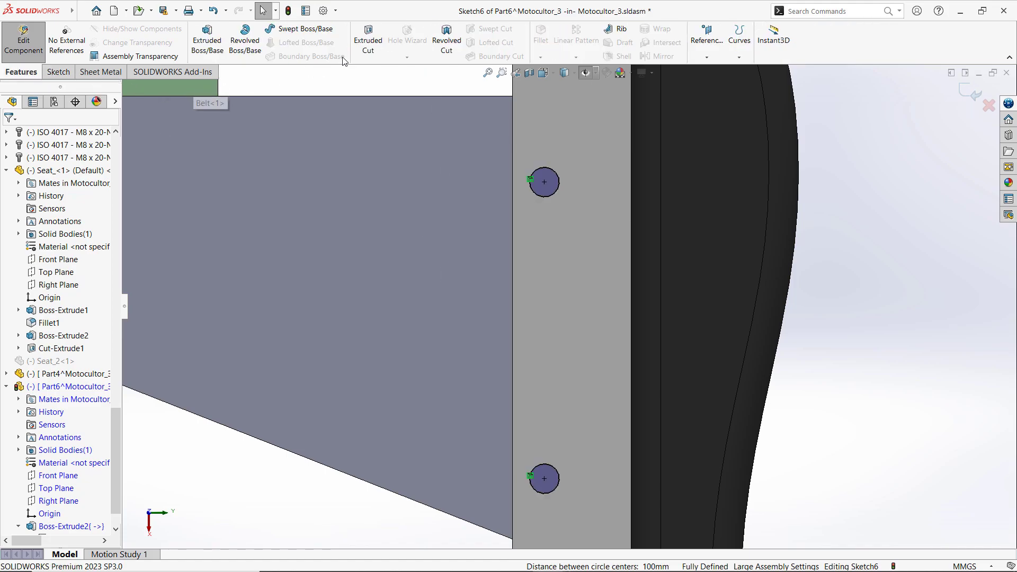
left_click(361, 50)
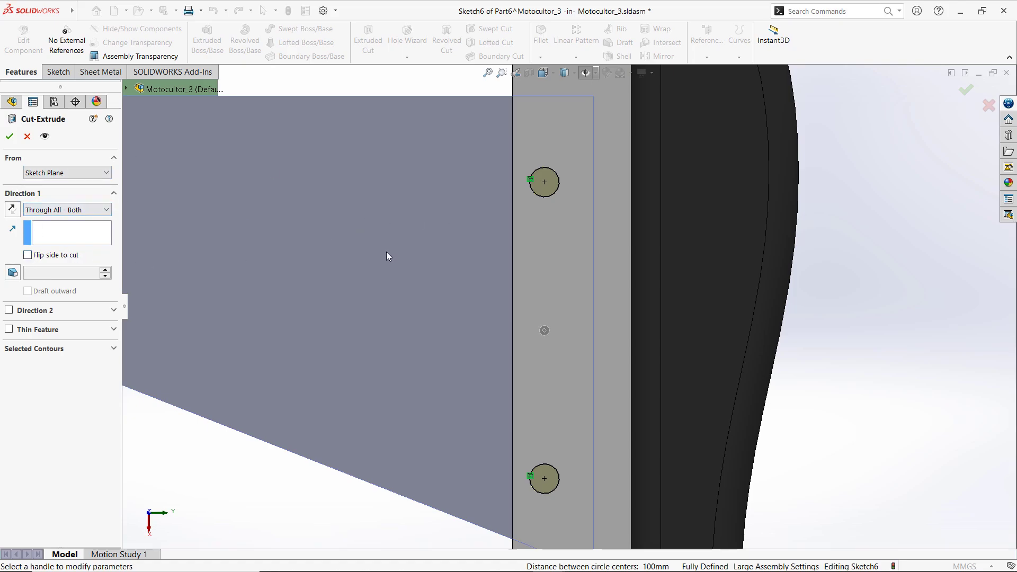
right_click(817, 205)
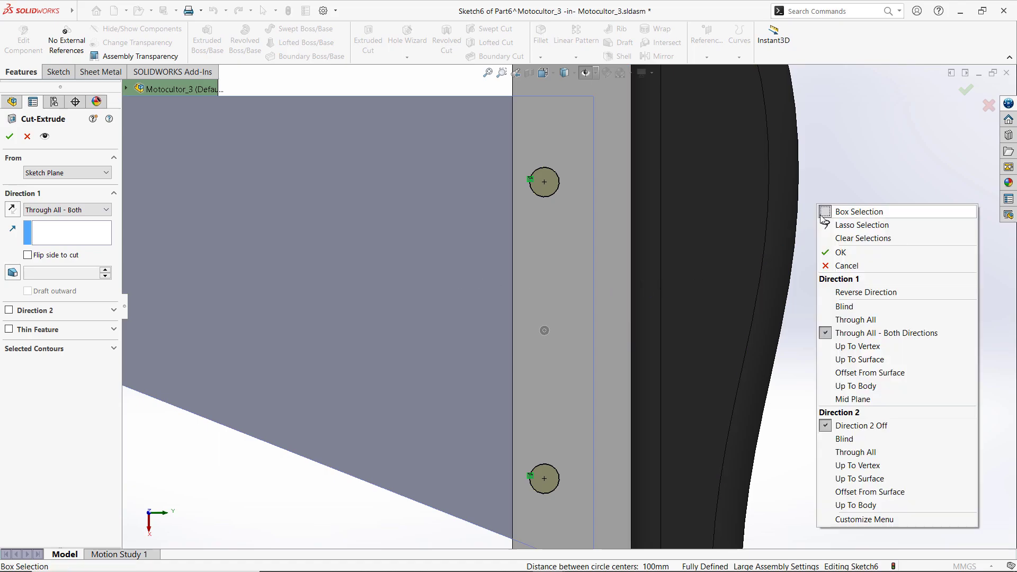
left_click(886, 311)
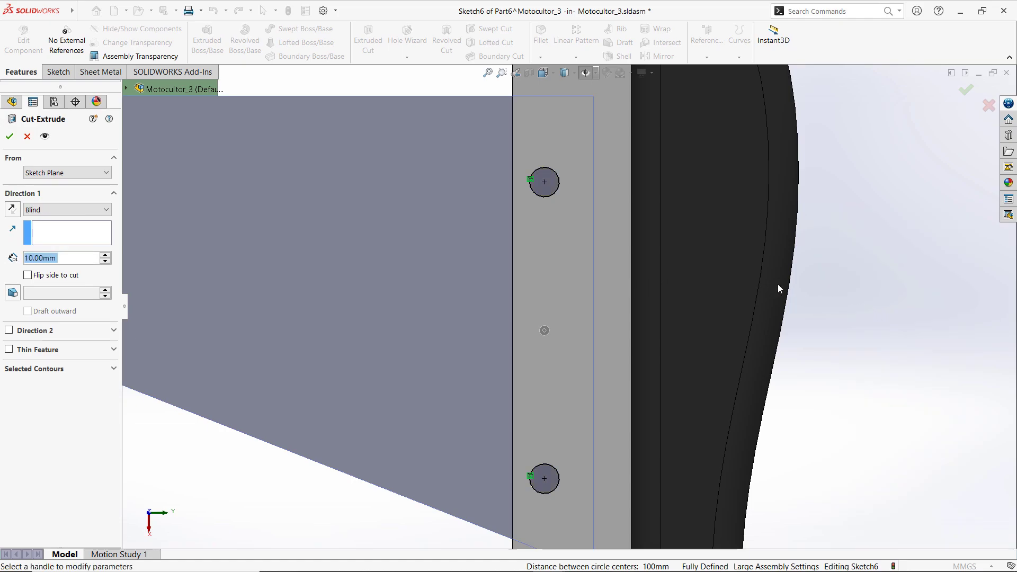
right_click(836, 250)
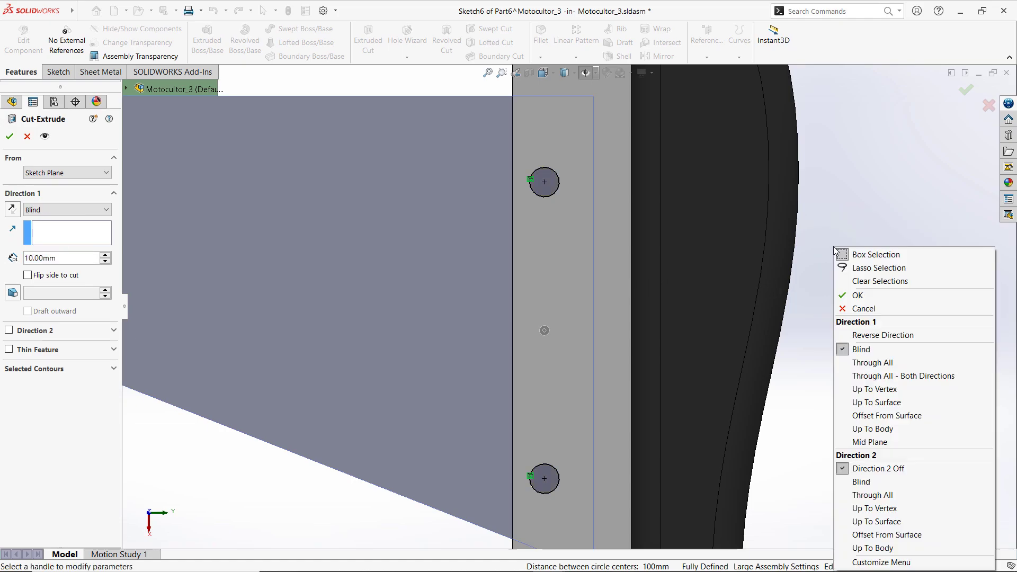
left_click(903, 377)
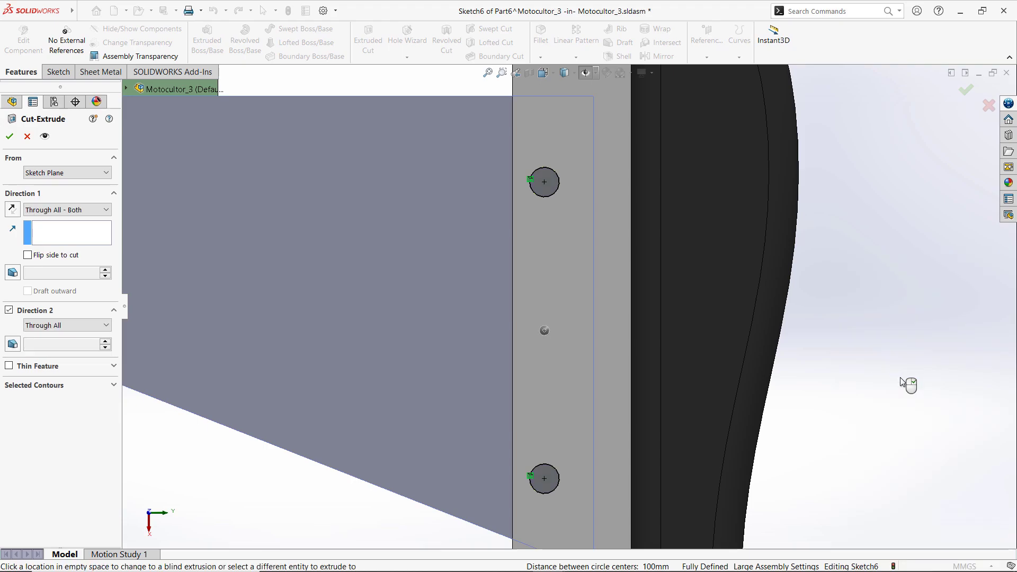
left_click(5, 139)
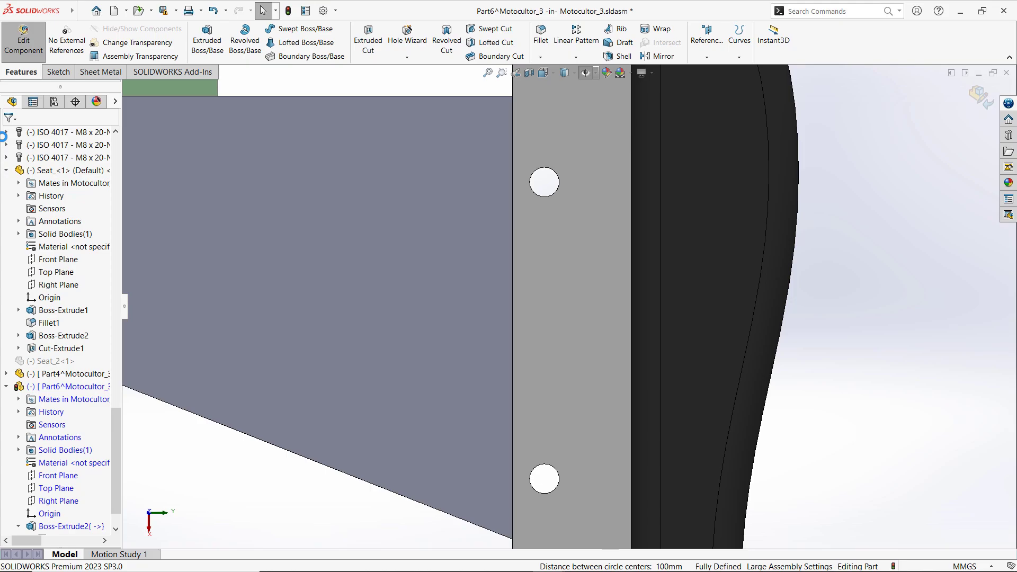
Exit the bracket part edit and orbit the Motocultor_3 assembly to inspect the Part6 seat bracket.
left_click(23, 40)
scroll(469, 403, "down", 5)
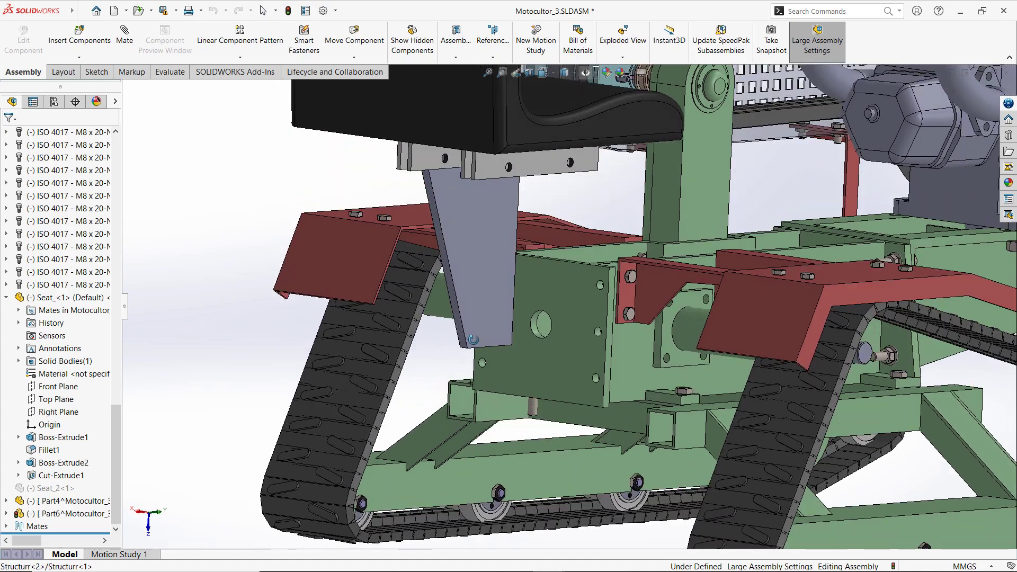
scroll(469, 285, "up", 2)
scroll(469, 285, "down", 4)
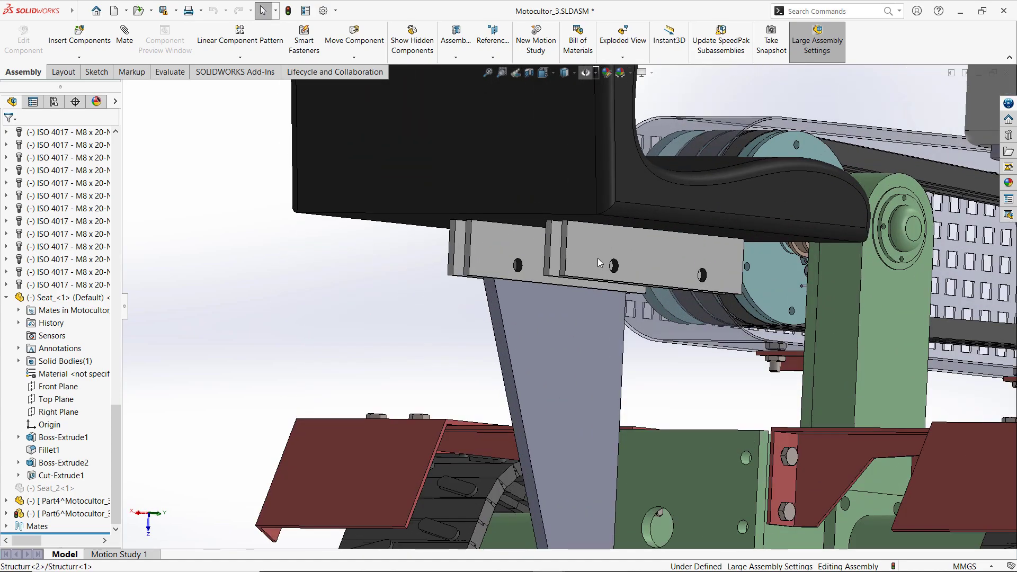
middle_click_drag(601, 271, 657, 276)
left_click(491, 329)
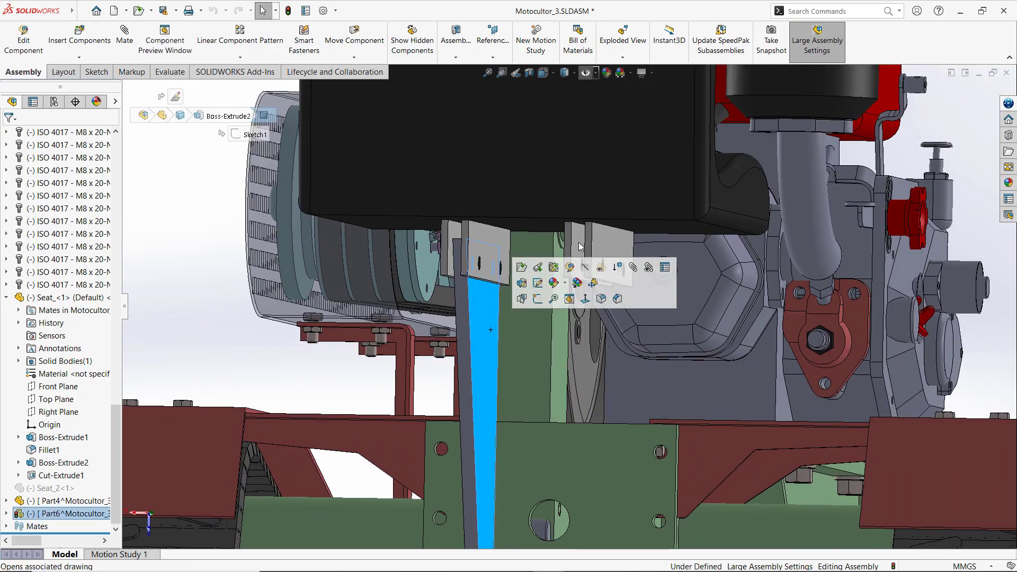
key("Escape")
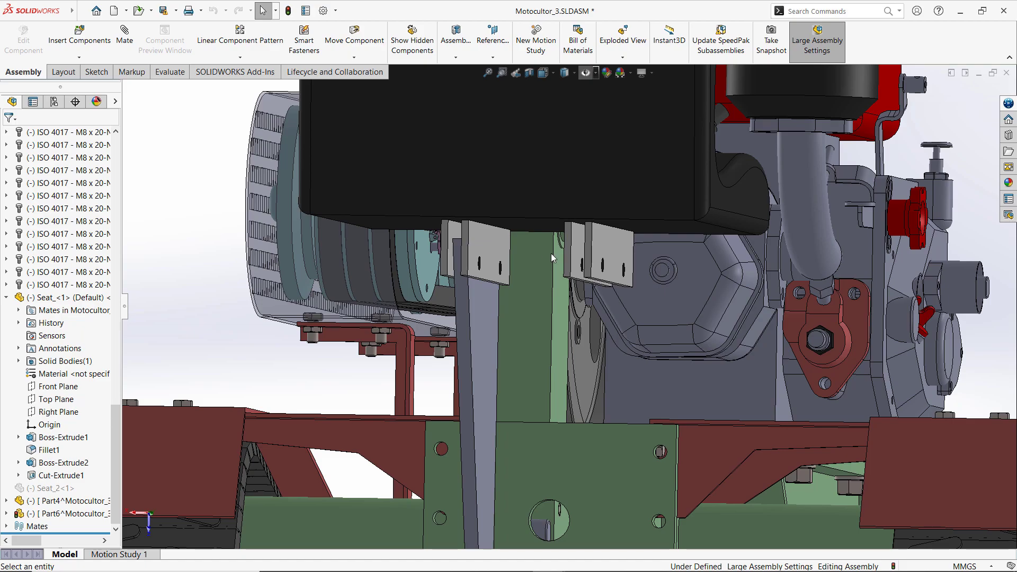
middle_click_drag(533, 268, 518, 294)
scroll(524, 318, "up", 3)
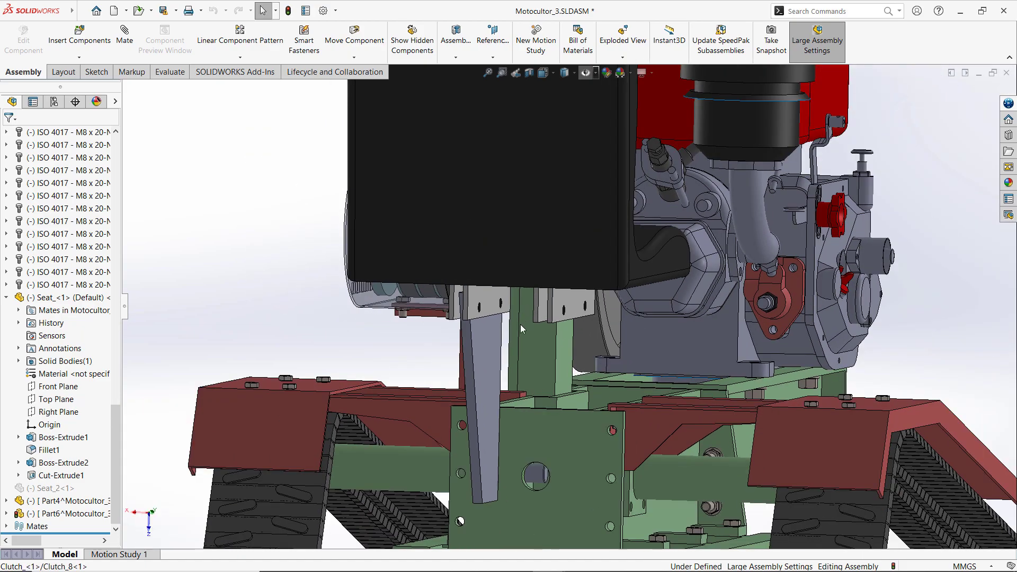
scroll(516, 349, "down", 2)
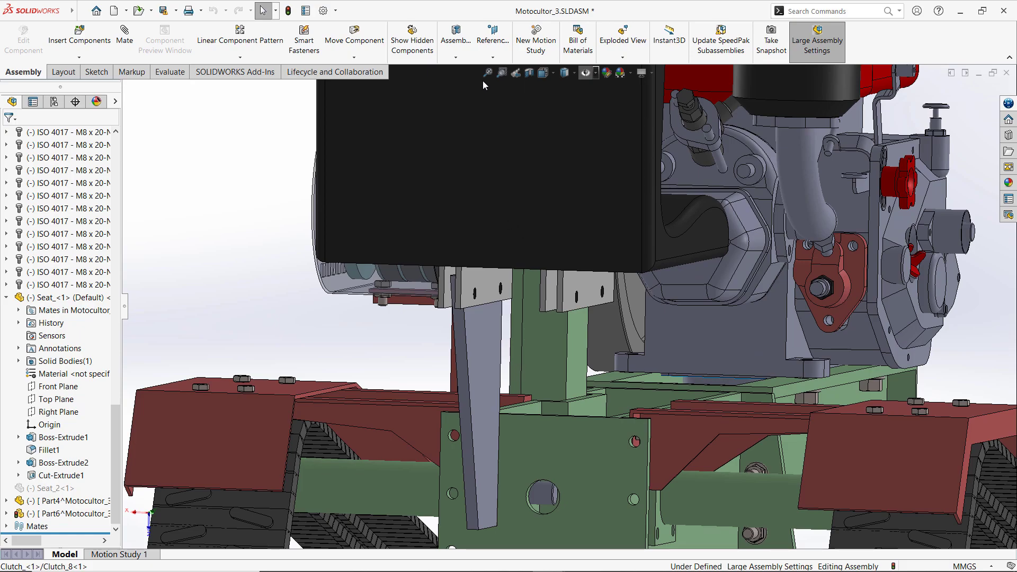
Create reference plane PLANE1 from two opposite faces of the seat part.
left_click(493, 57)
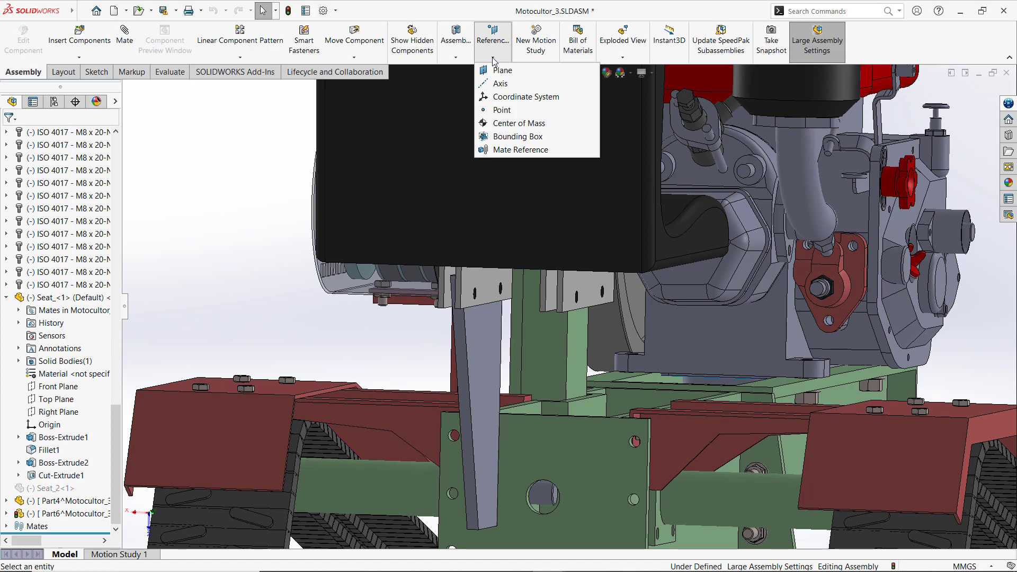
left_click(504, 71)
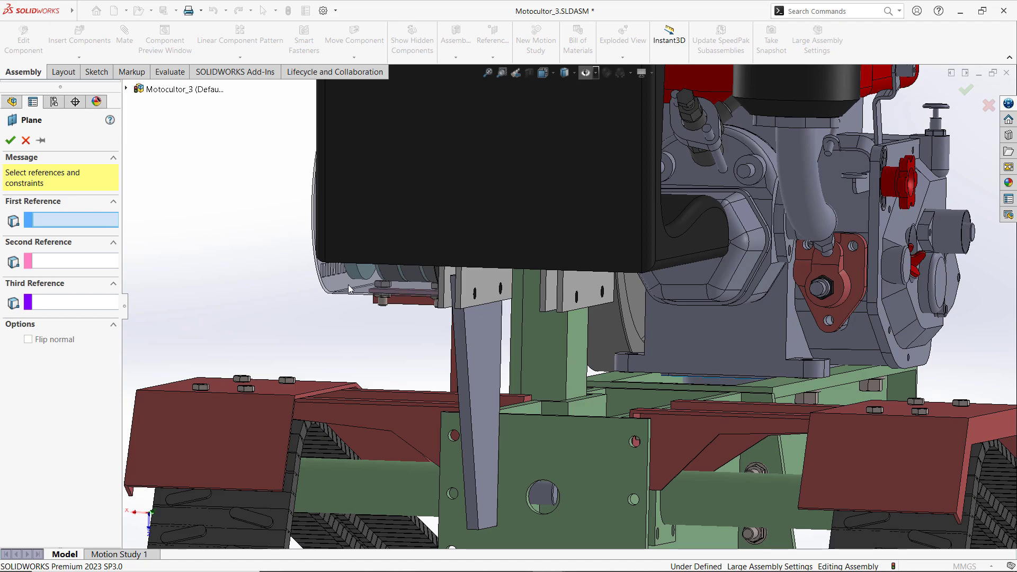
scroll(320, 296, "down", 2)
left_click(539, 286)
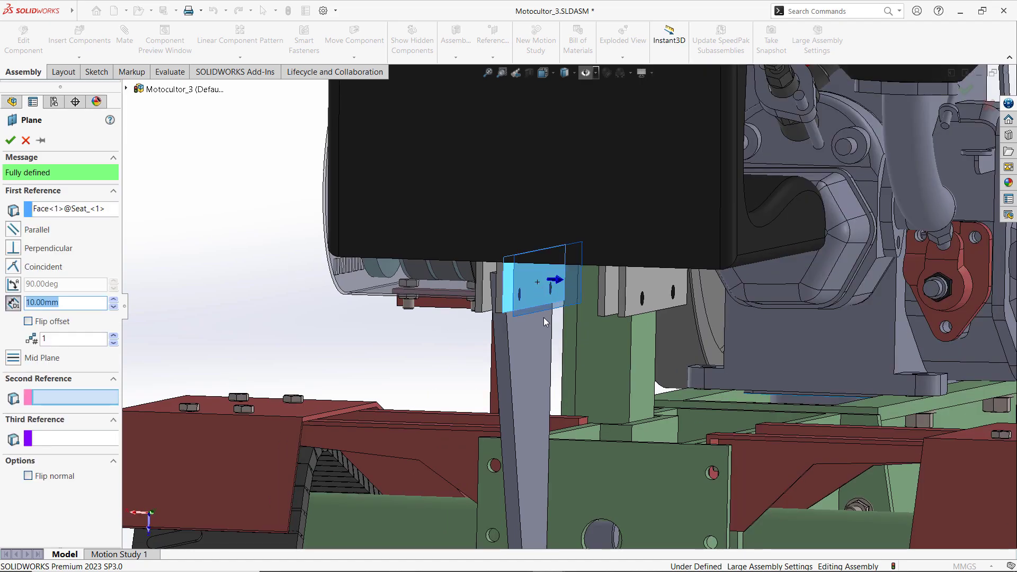
middle_click_drag(540, 289, 690, 313)
left_click(716, 262)
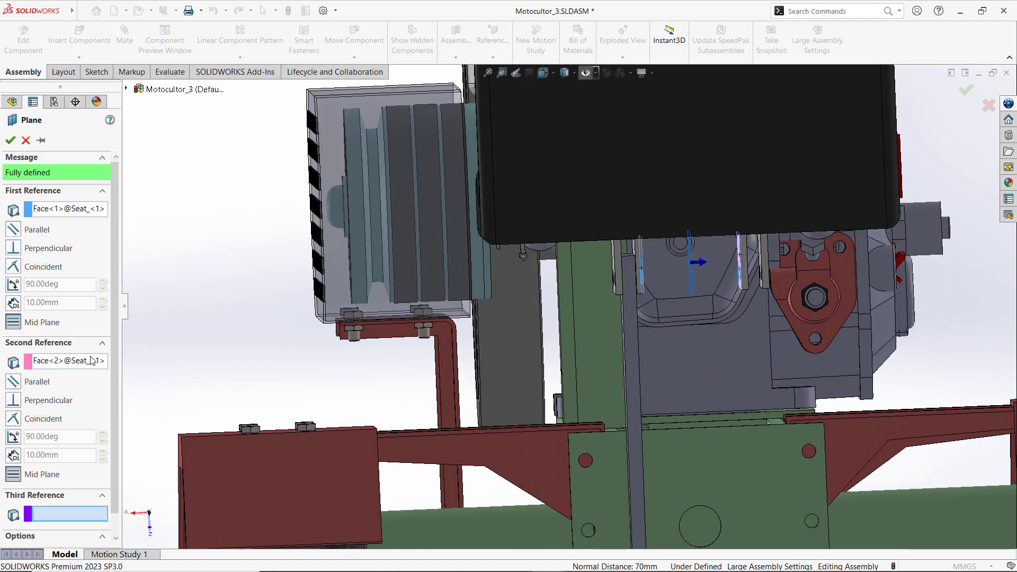
left_click(14, 140)
middle_click_drag(232, 268, 280, 288)
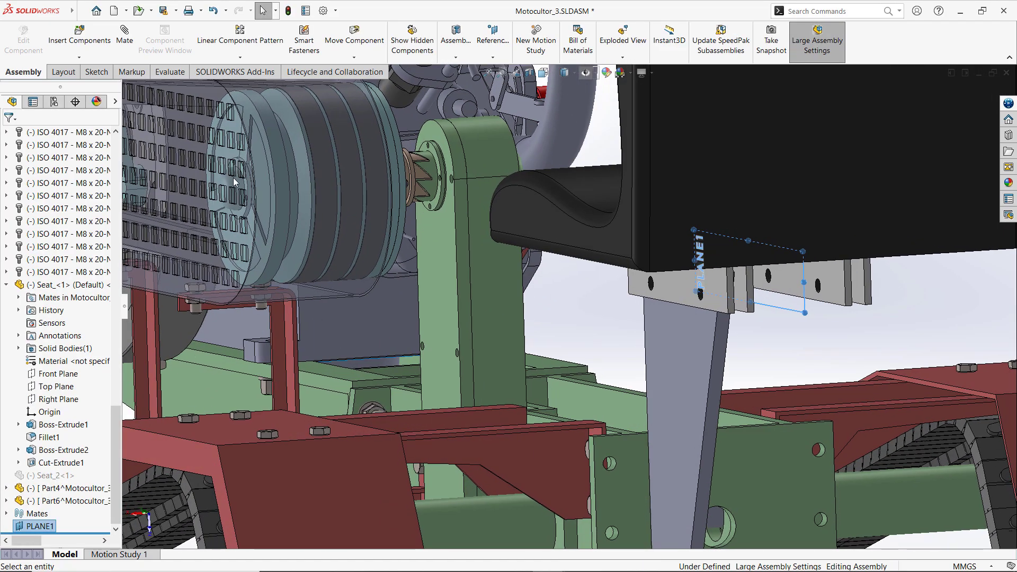
Use Mirror Components to copy the vertical bracket plate across PLANE1 to the seat's other side.
left_click(259, 57)
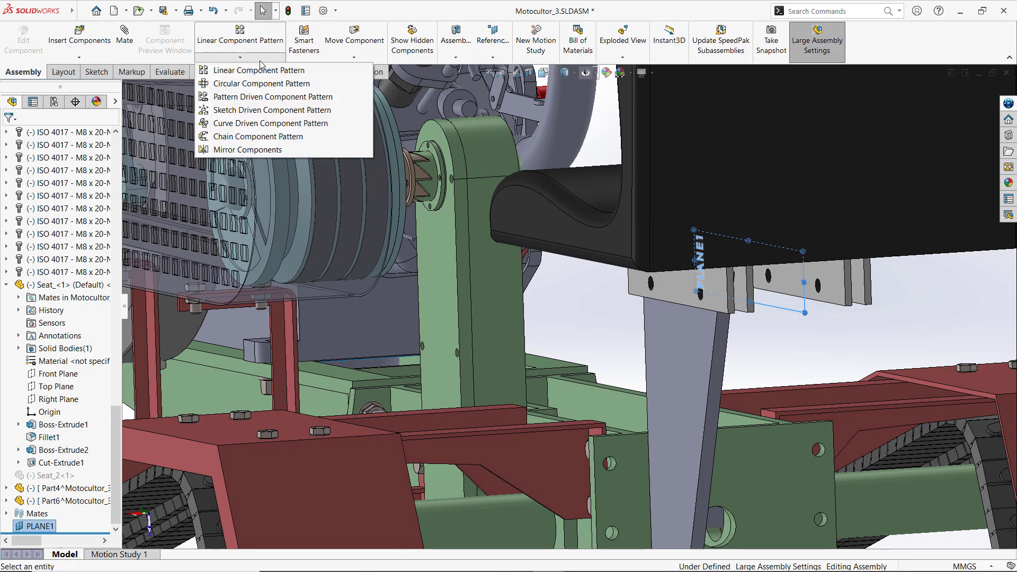
left_click(259, 151)
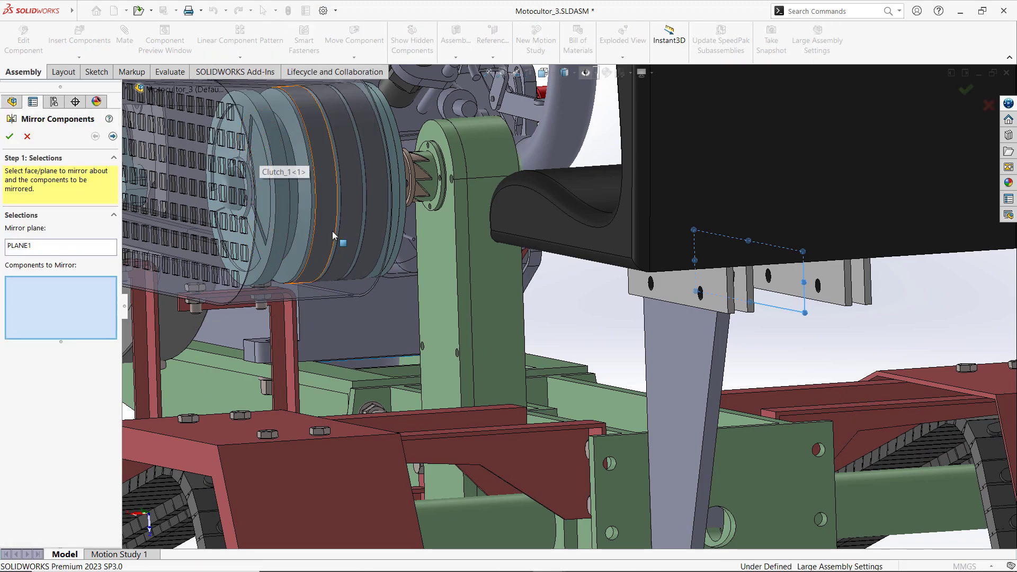
left_click(681, 357)
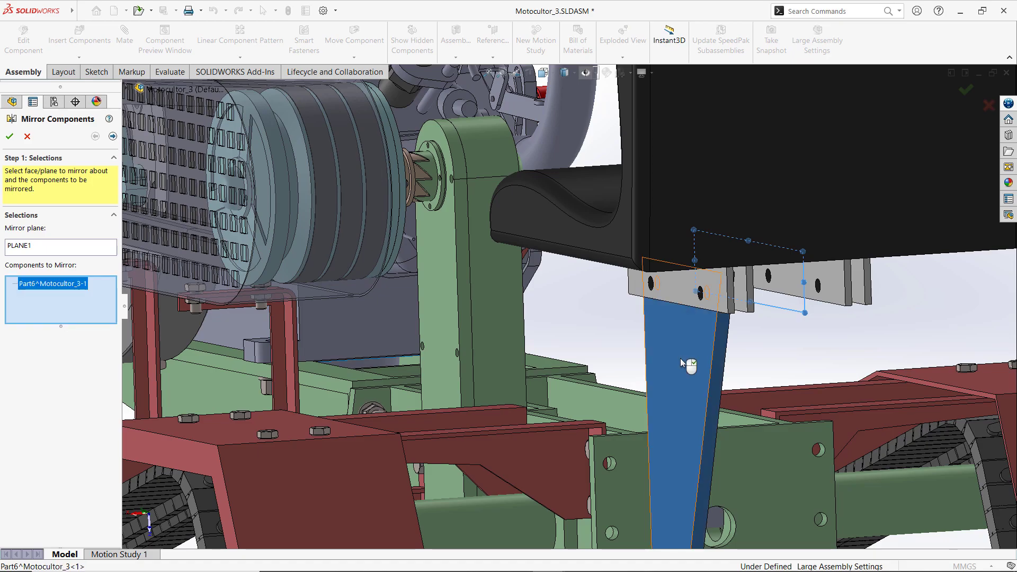
left_click(112, 136)
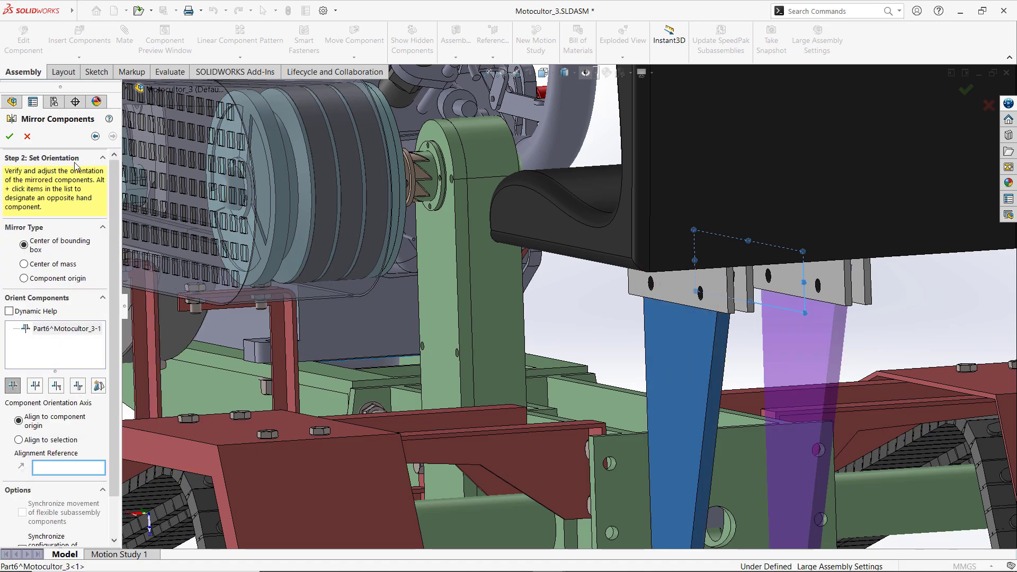
left_click(9, 140)
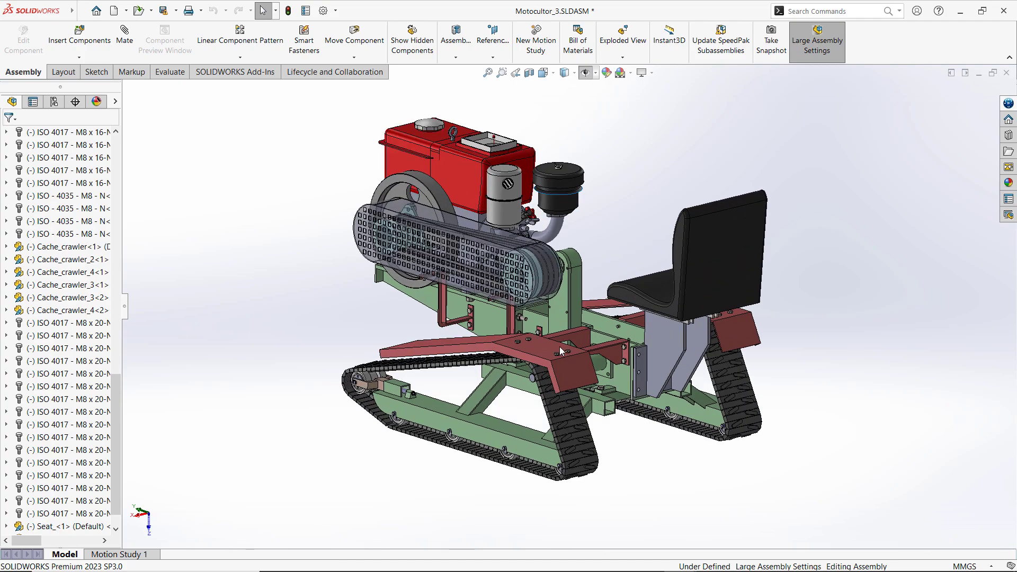
middle_click_drag(560, 347, 659, 332)
Open the Seat_2 bracket part and start Sketch10 on the plate's flat side face.
left_click(666, 322)
left_click(702, 285)
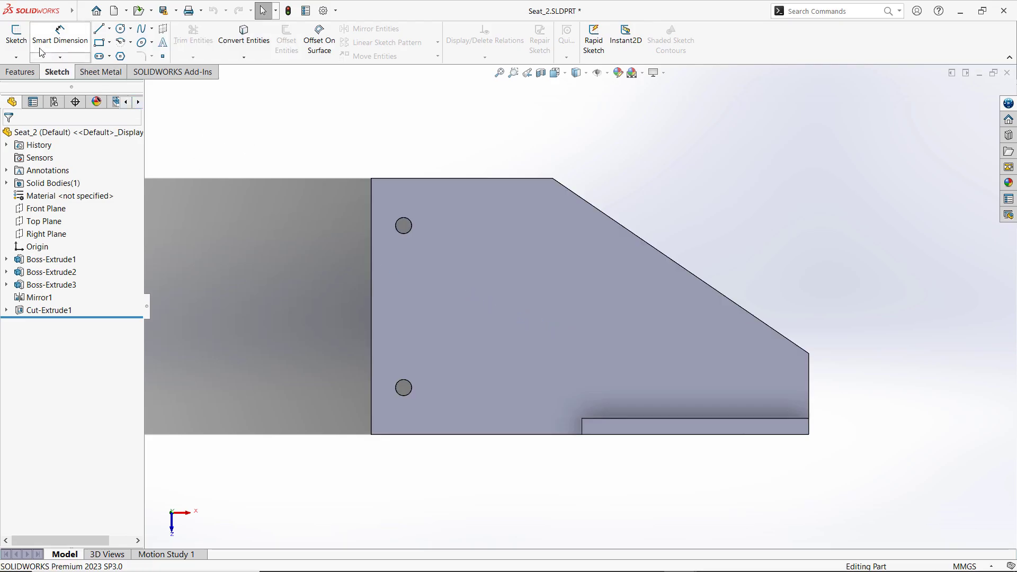
left_click(16, 33)
left_click(503, 255)
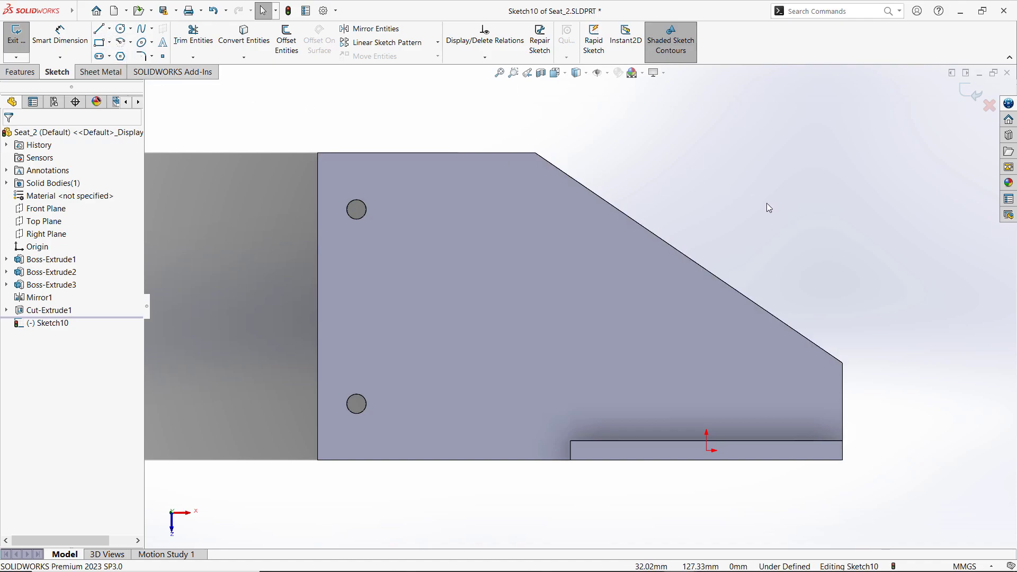
mouse_move(771, 201)
right_mouse_down()
mouse_move(792, 202)
mouse_move(785, 220)
mouse_move(745, 189)
mouse_move(777, 180)
mouse_move(799, 198)
mouse_move(791, 226)
right_mouse_up()
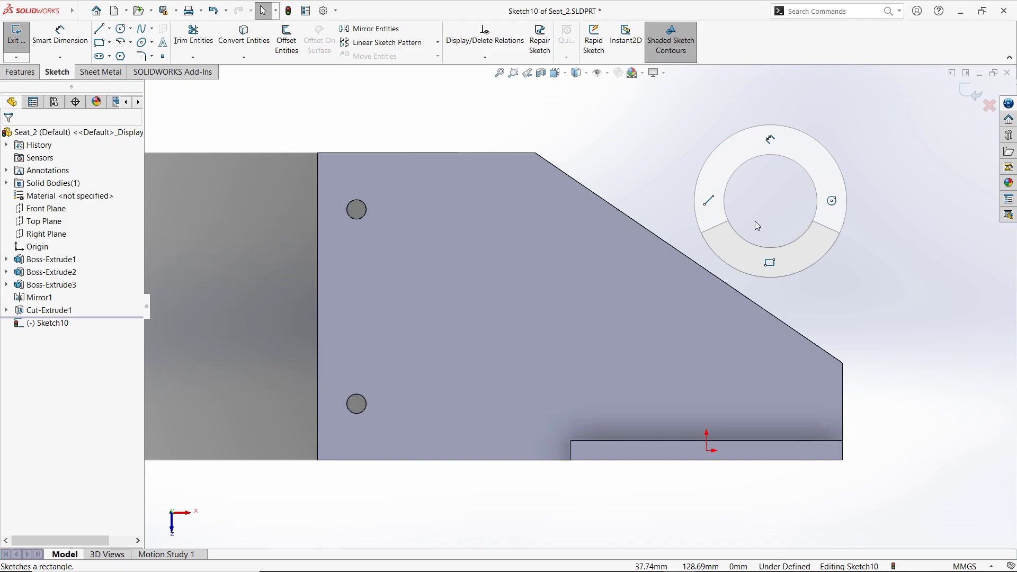
right_click_drag(755, 220, 745, 210)
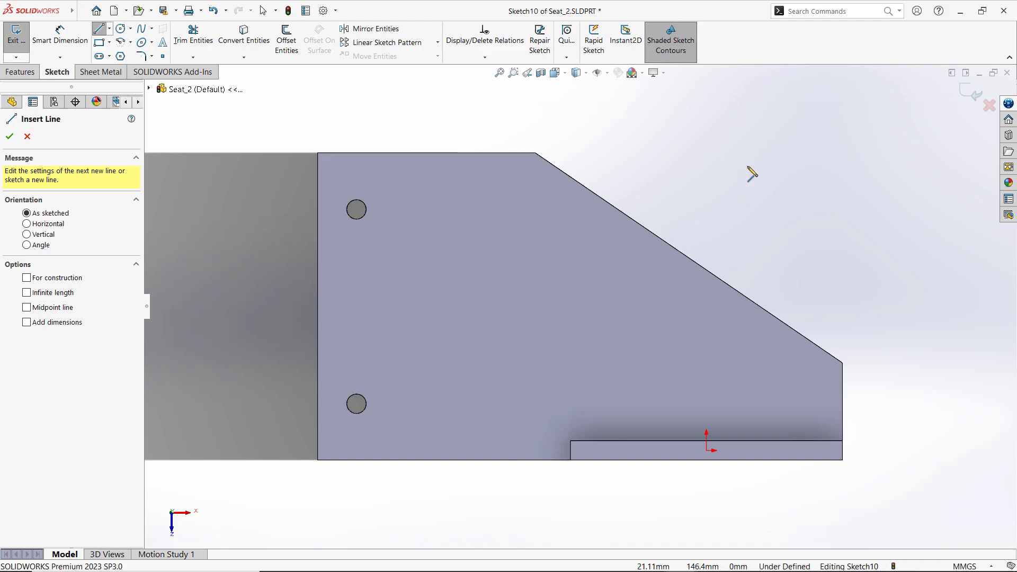
right_click_drag(753, 173, 775, 172)
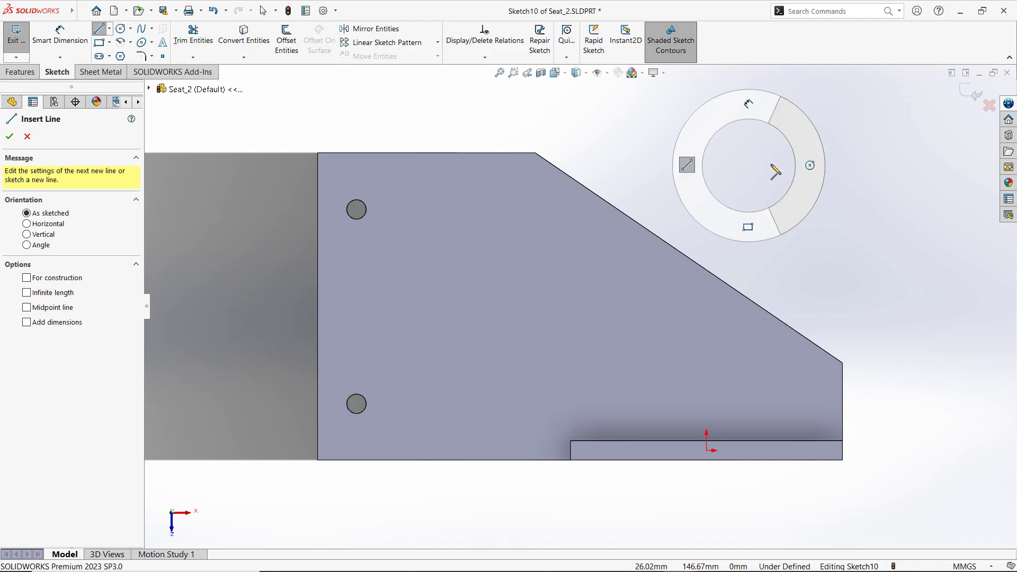
mouse_move(775, 172)
right_mouse_down()
mouse_move(759, 151)
mouse_move(760, 164)
right_mouse_up()
Leave the line tool, review the Mouse Gestures tab in Tools > Customize, and close it.
key("Escape")
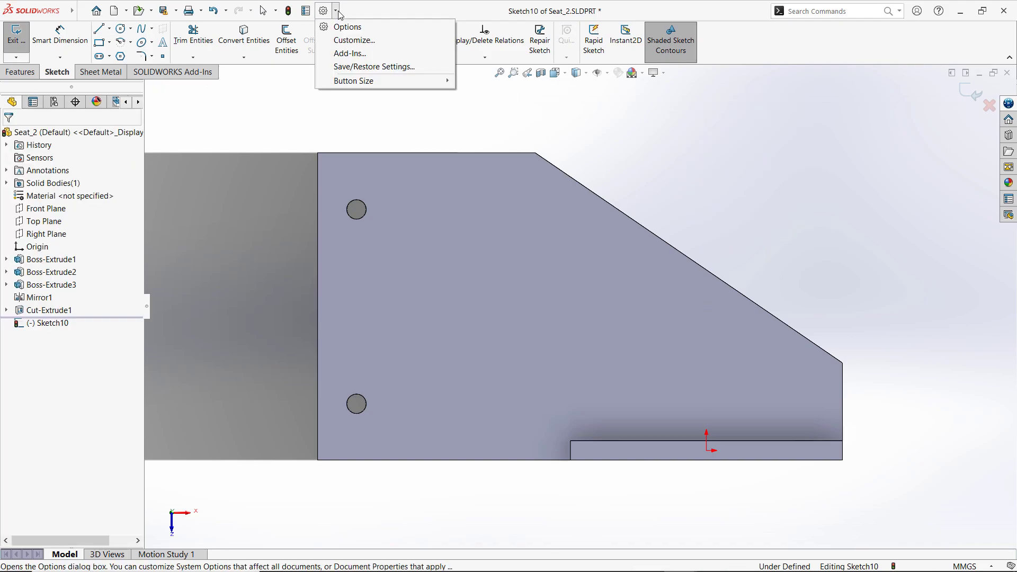
left_click(337, 11)
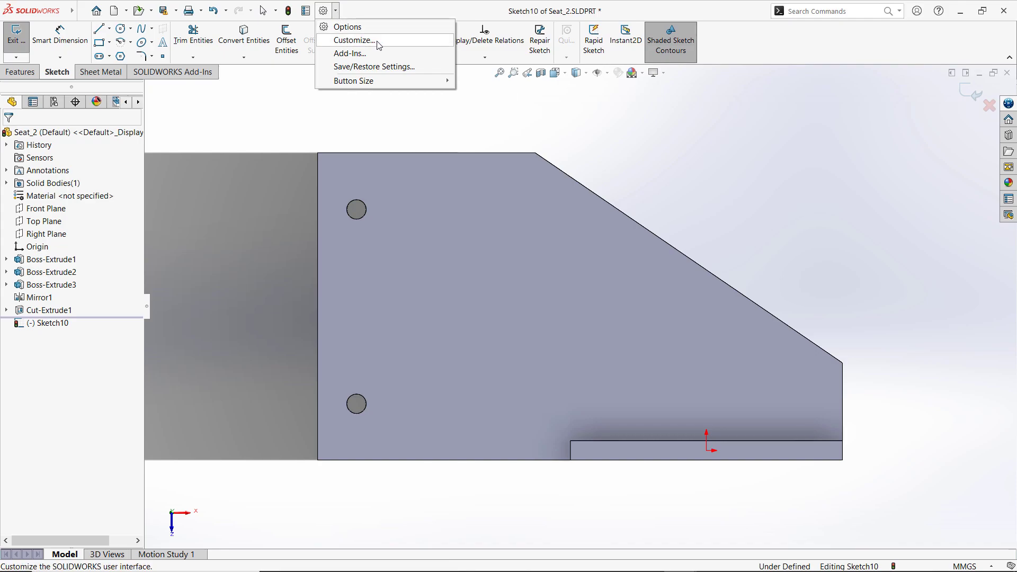
left_click(354, 40)
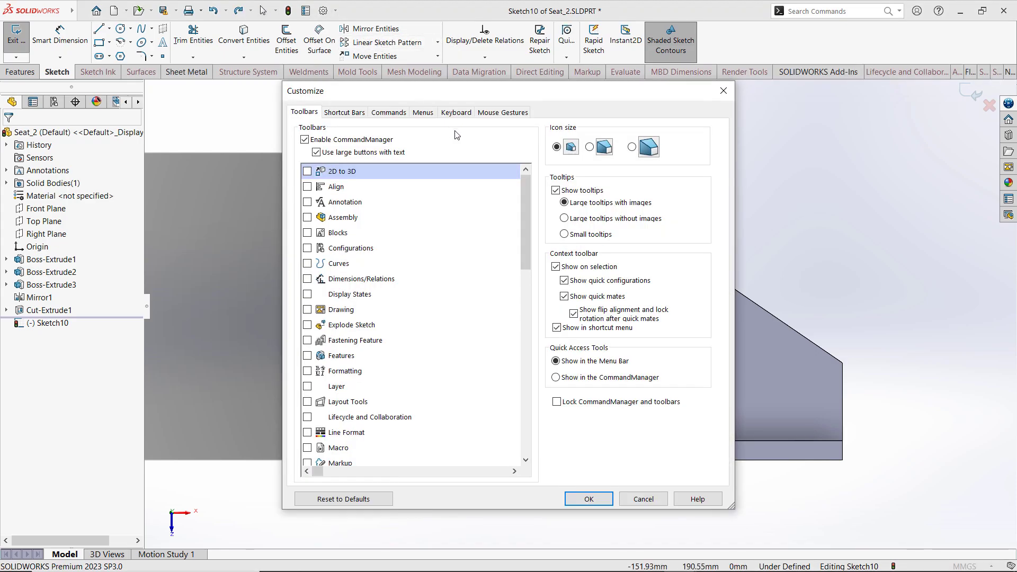
left_click(503, 112)
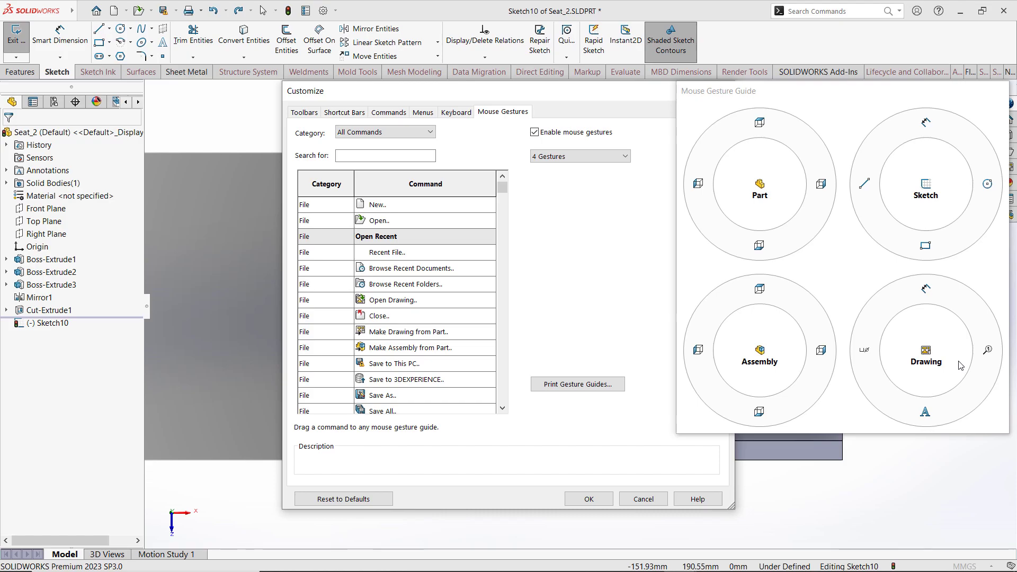
left_click(978, 356)
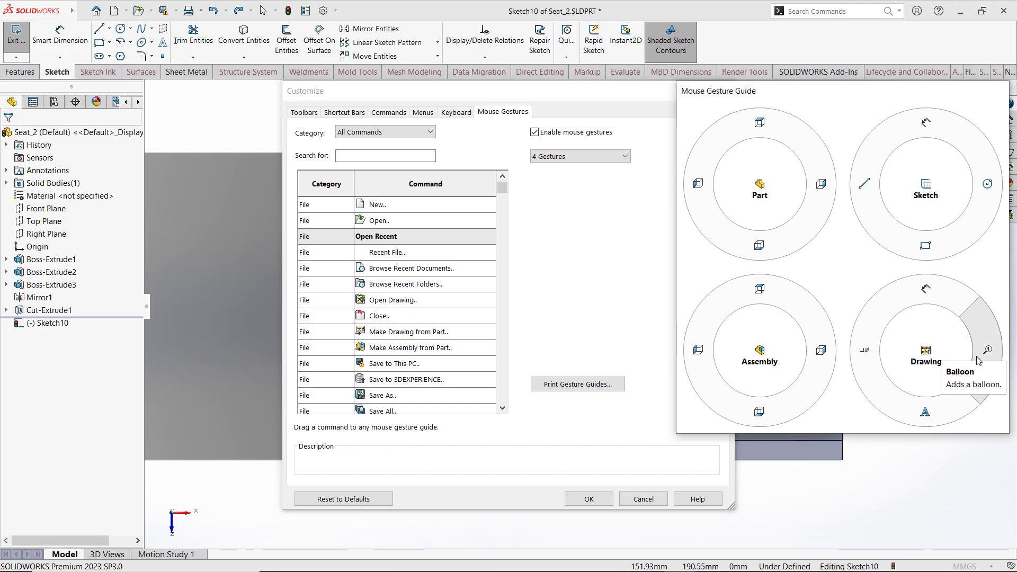
key("Return")
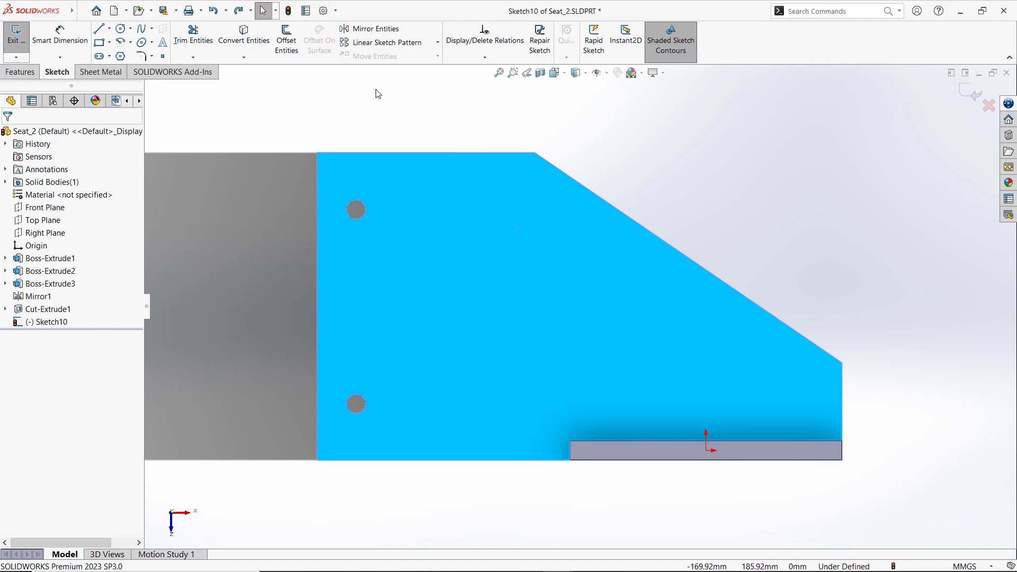
Offset the plate outline 35 mm inward with Reverse checked, then exit Sketch10.
left_click(291, 60)
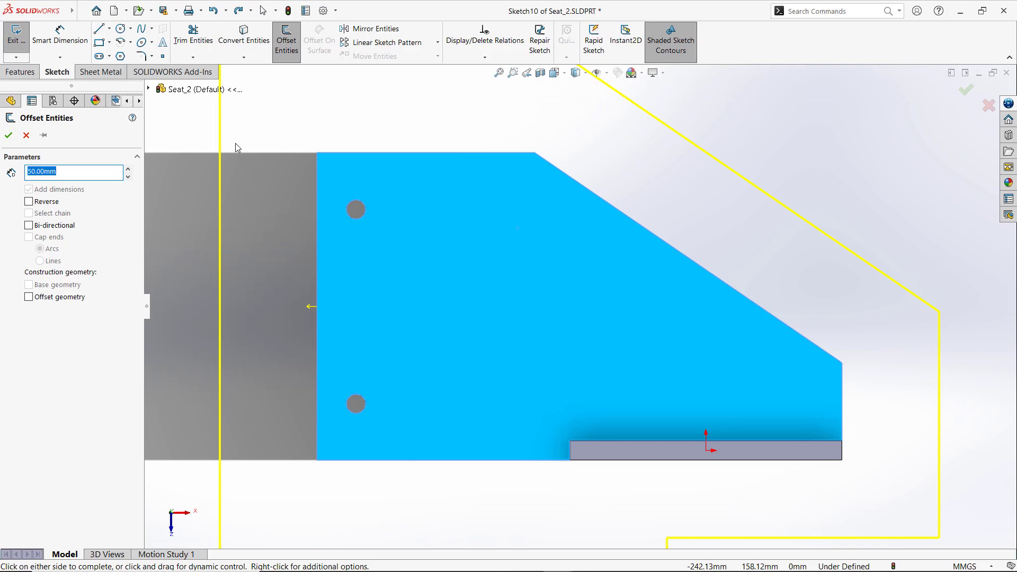
left_click(30, 203)
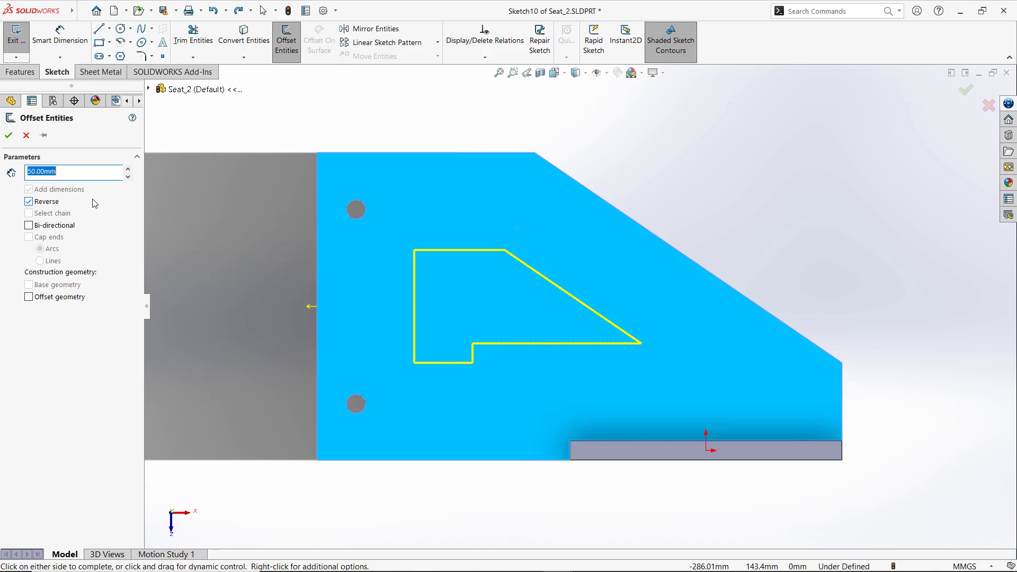
type("35")
key("Return")
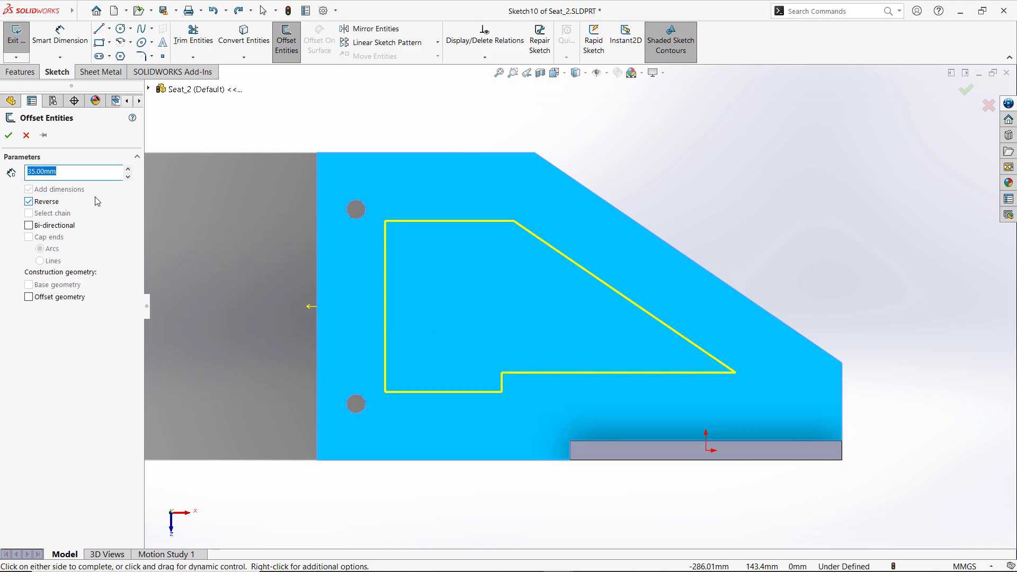
left_click(8, 135)
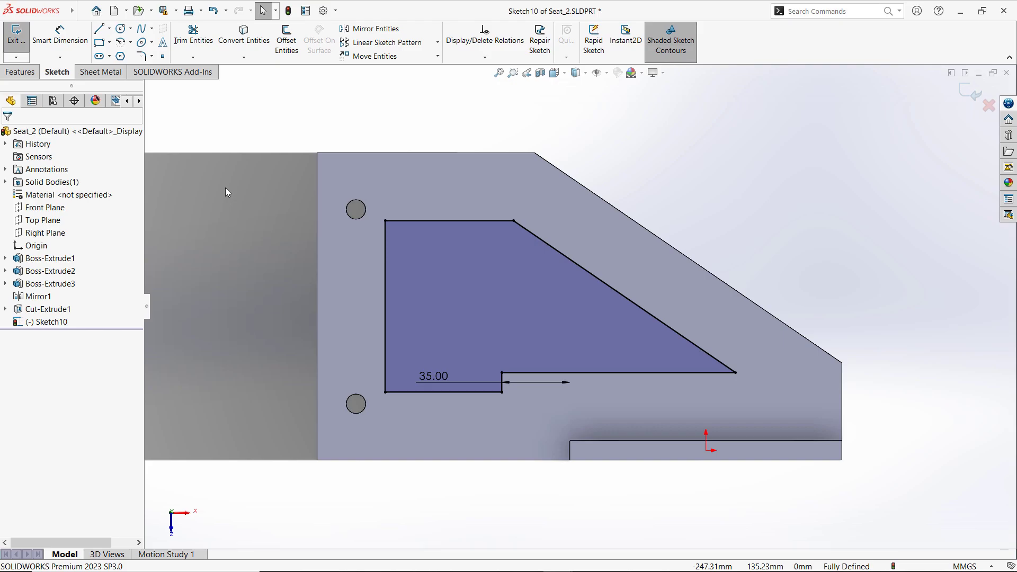
key("ctrl+b")
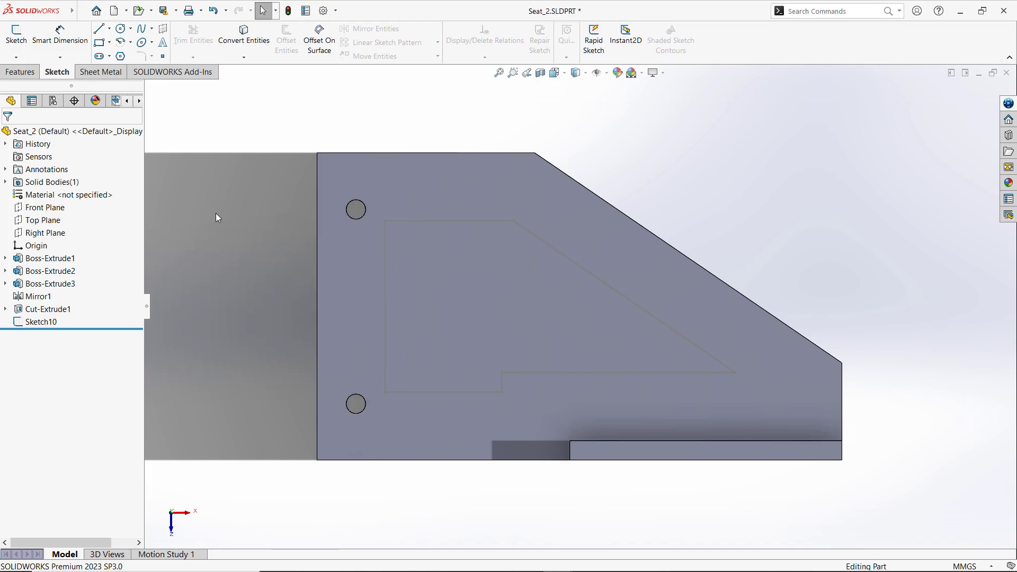
Bring up the S shortcut bar and focus its Search All Commands box.
key("s")
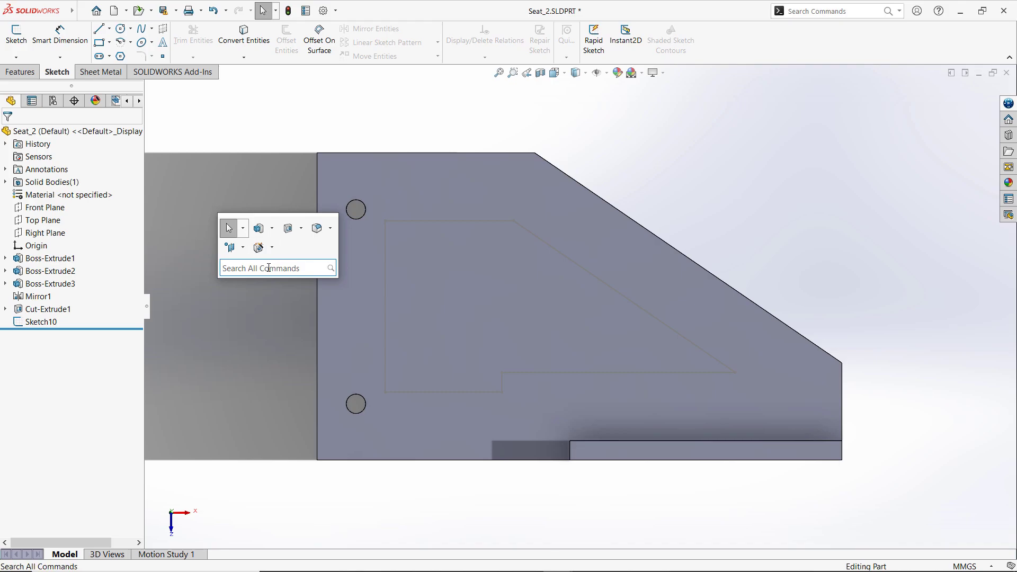
left_click(269, 269)
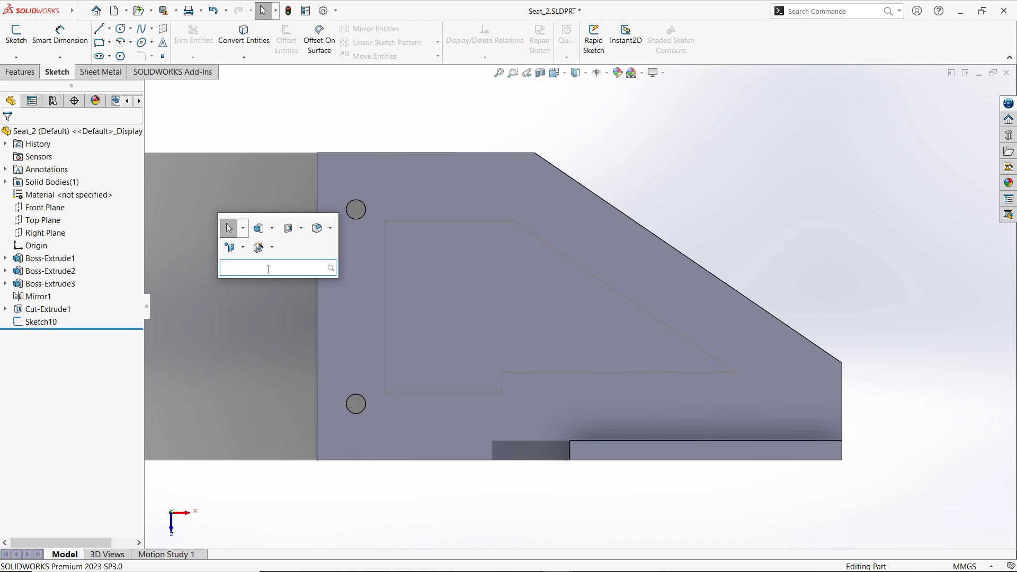
Extrude-cut the triangular Sketch10 contour Through All in both directions, then view the whole bracket.
left_click(289, 231)
left_click(417, 221)
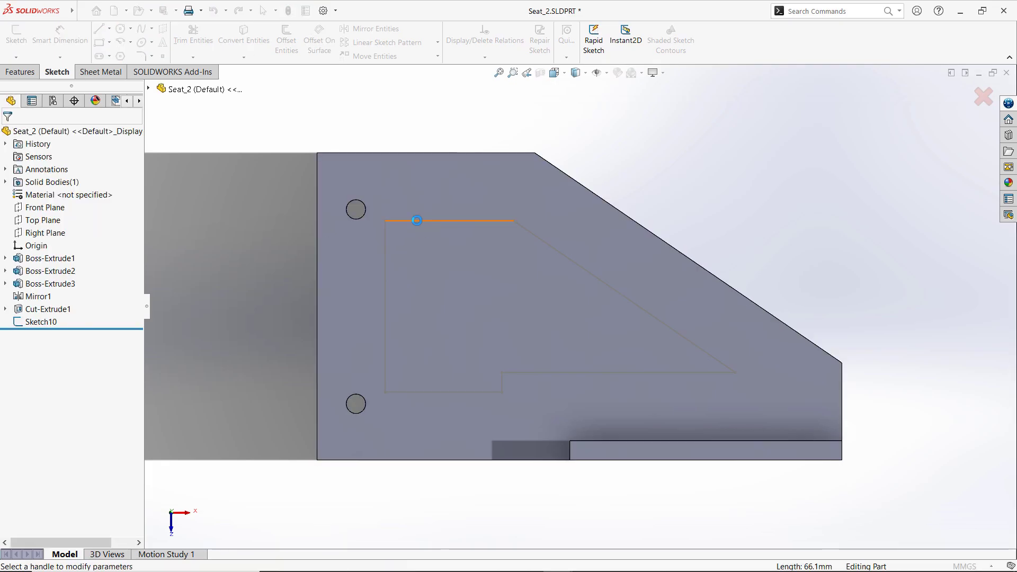
right_click(245, 198)
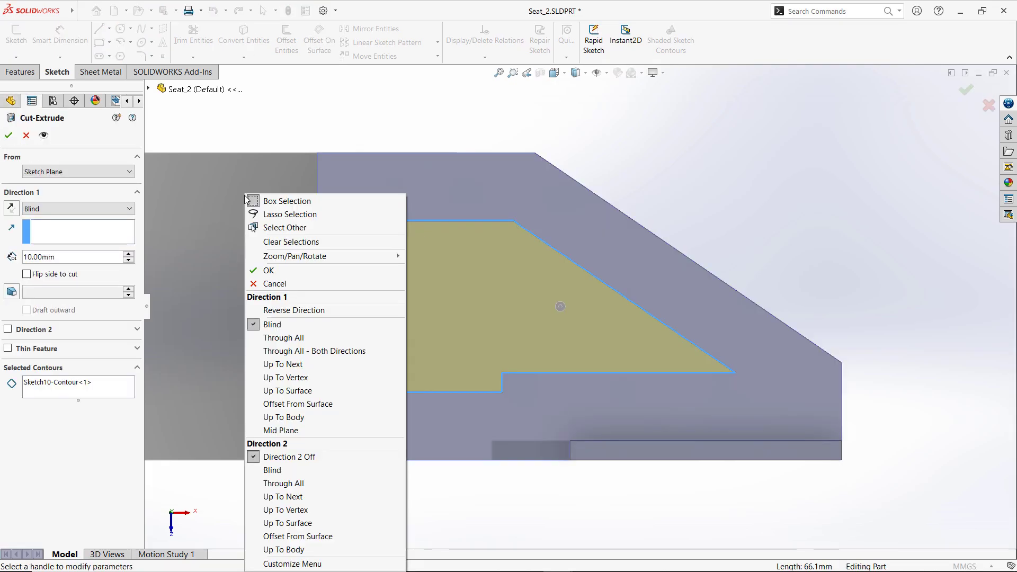
left_click(335, 350)
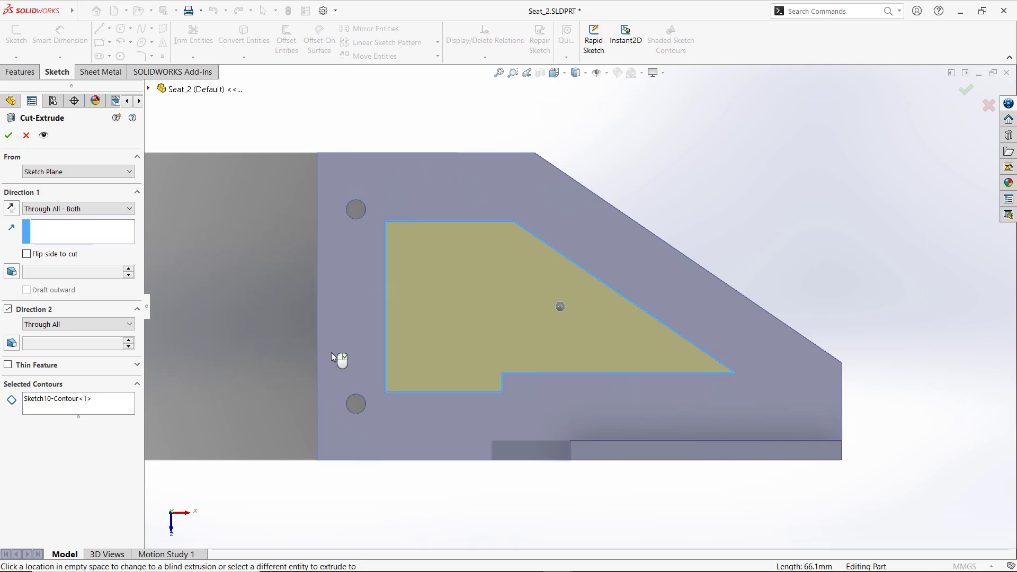
left_click(9, 135)
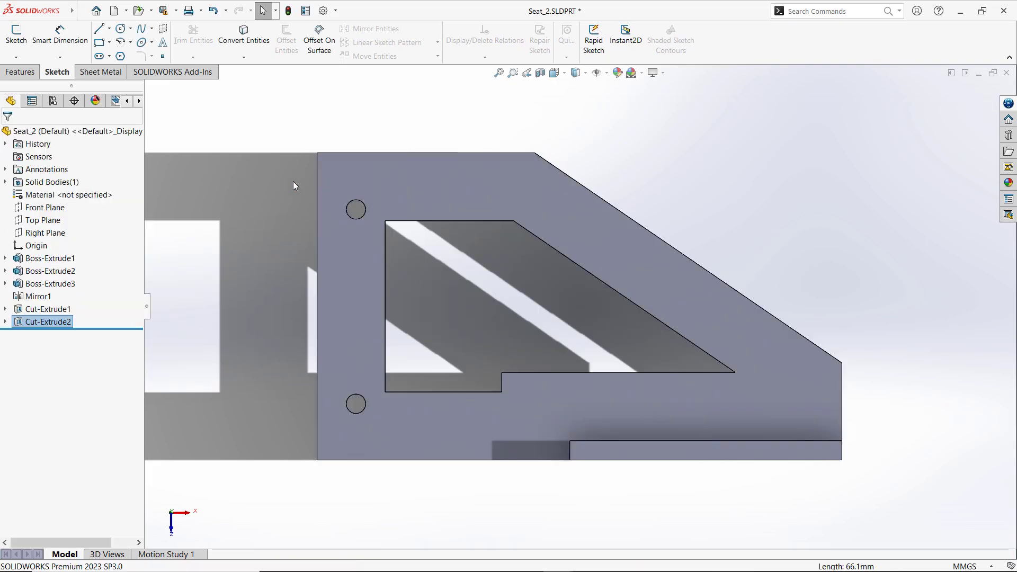
left_click(301, 151)
middle_click_drag(300, 152, 281, 207)
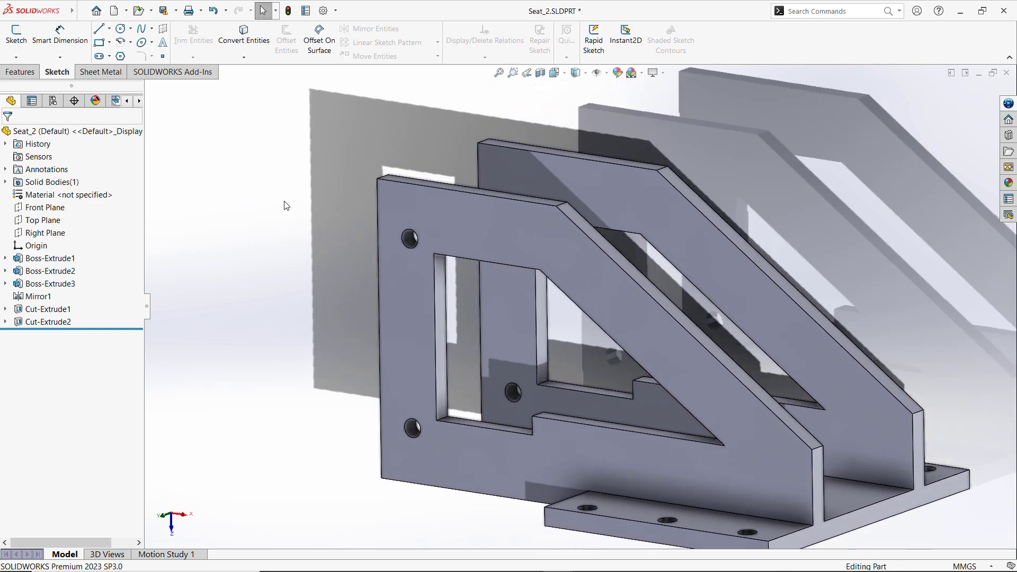
key("z")
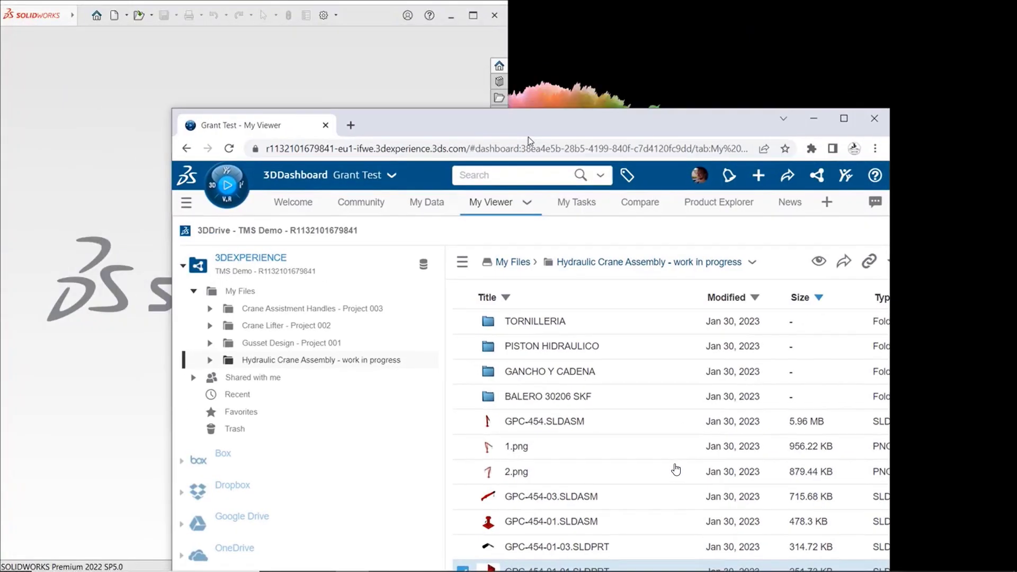
Drag GPC-454-01-01.SLDPRT from the 3DDrive list into SOLIDWORKS to open it, then return to the browser.
key("super+Right")
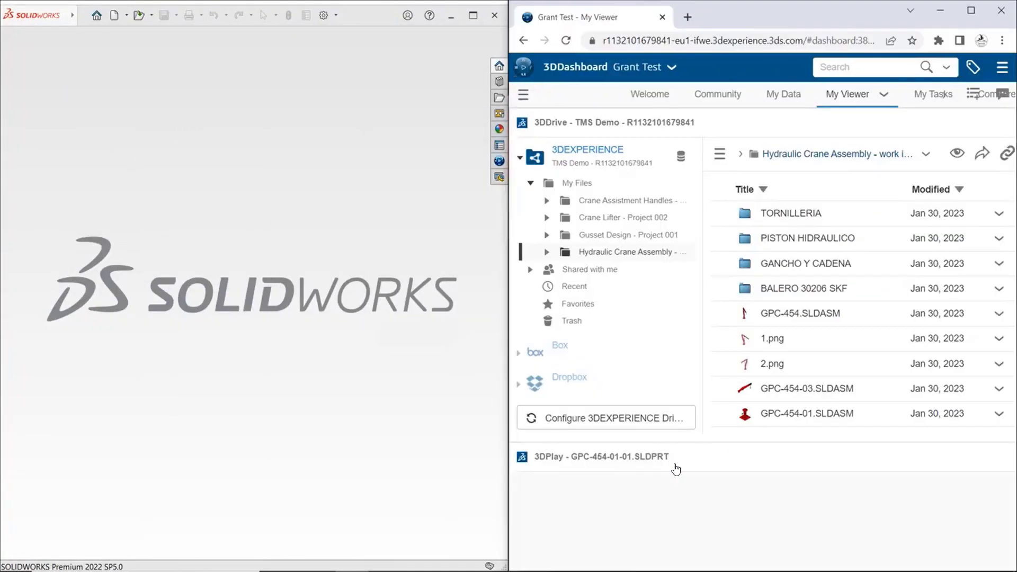
left_click_drag(773, 488, 307, 317)
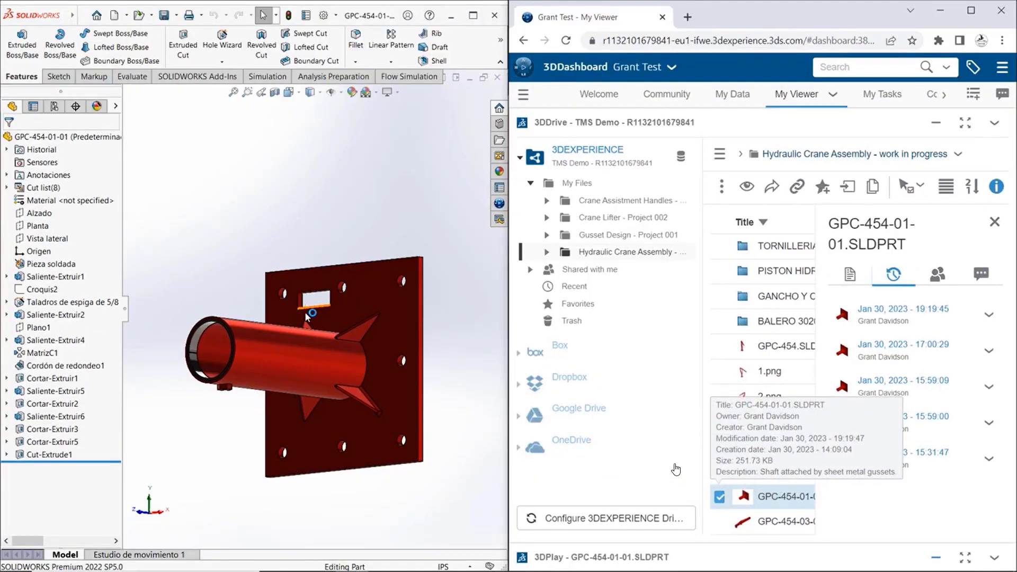
left_click(473, 15)
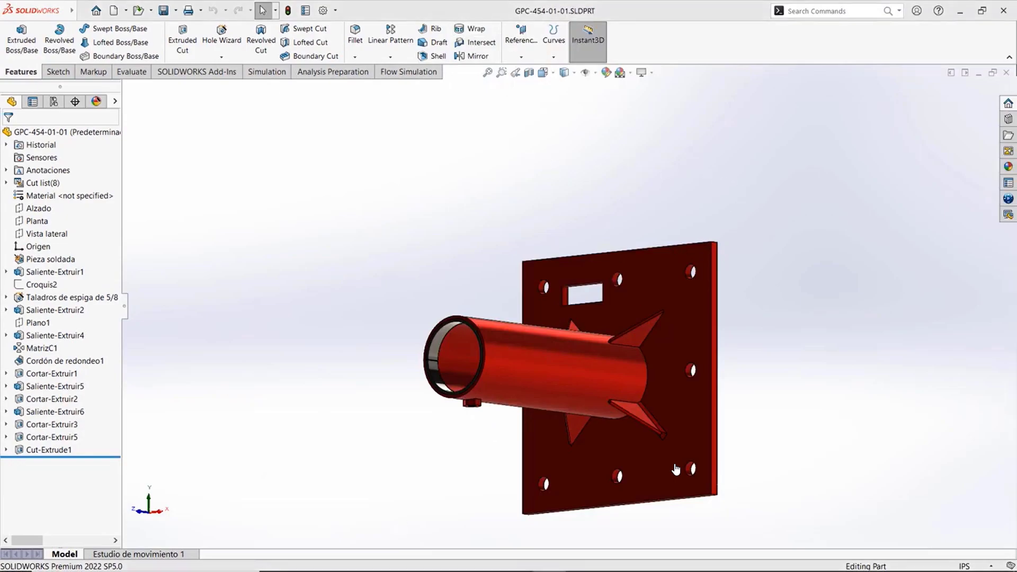
left_click(351, 558)
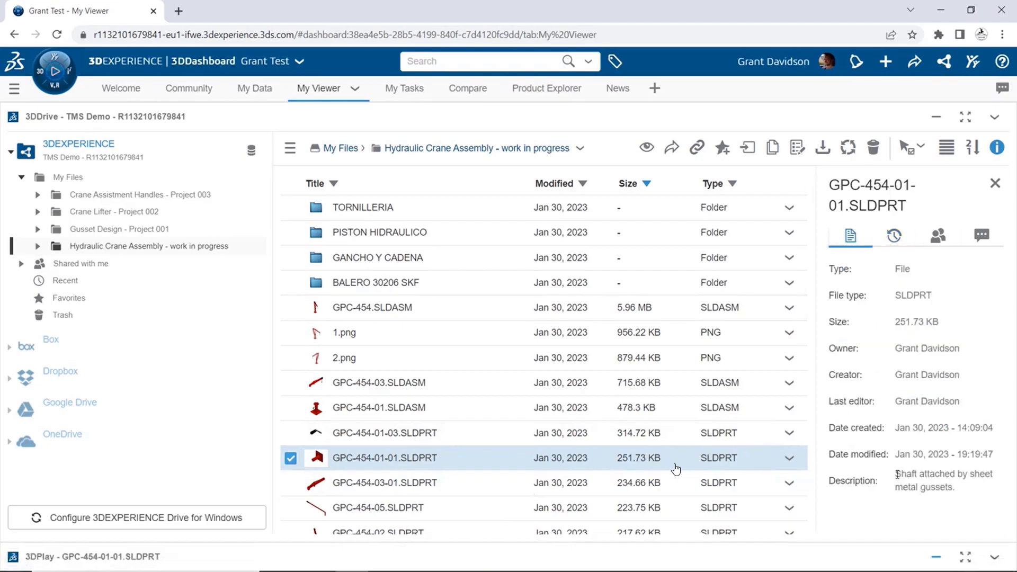
Open GPC-454-01-01.SLDPRT in the 3DPlay viewer and exit full screen to the file list.
left_click_drag(895, 473, 960, 492)
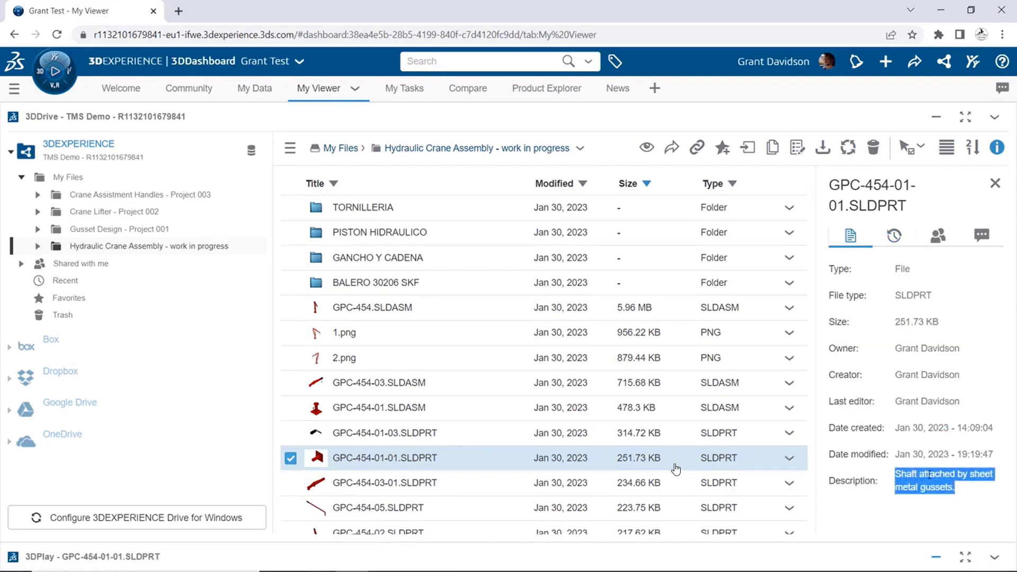
double_click(676, 469)
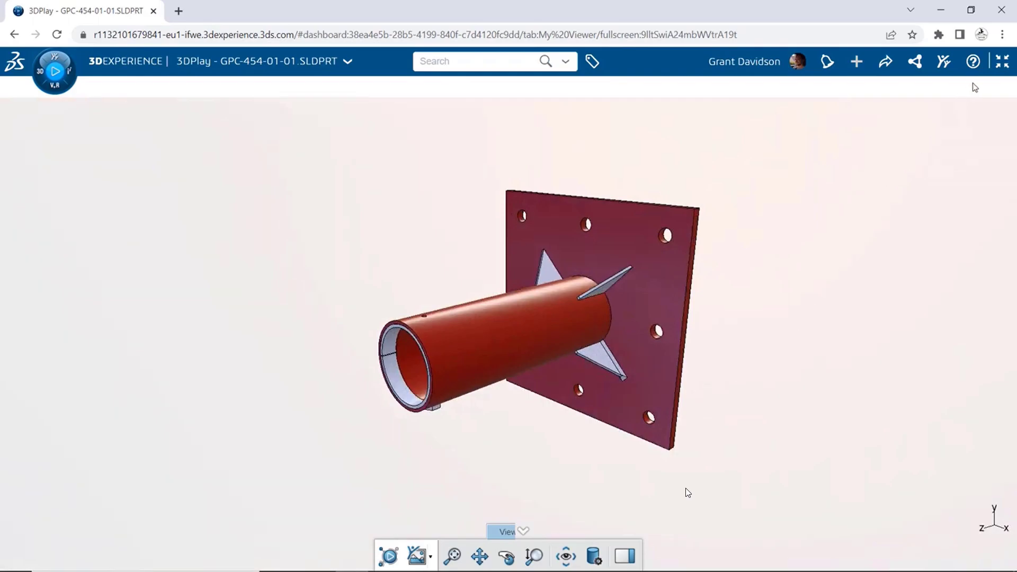
left_click(1001, 62)
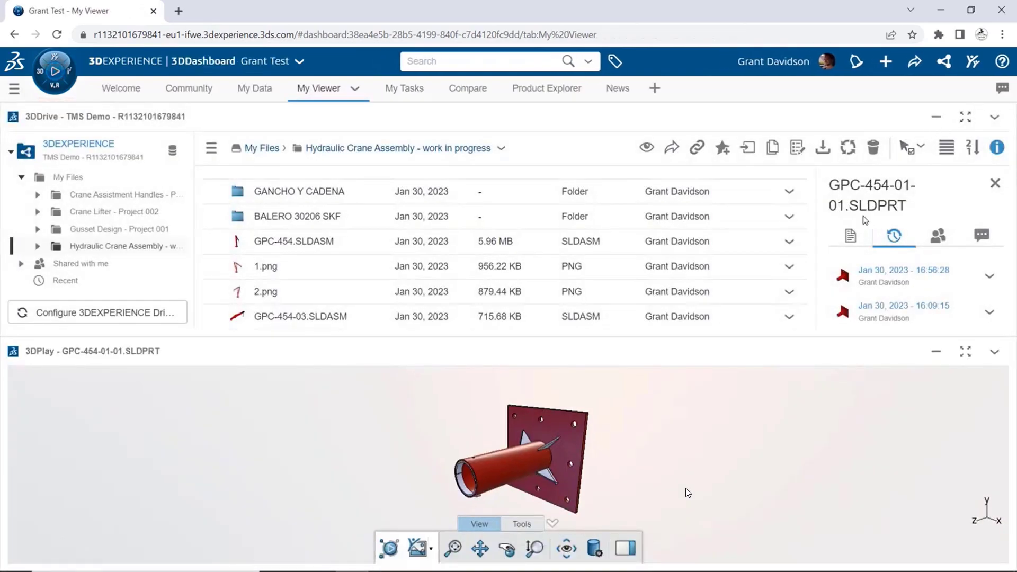